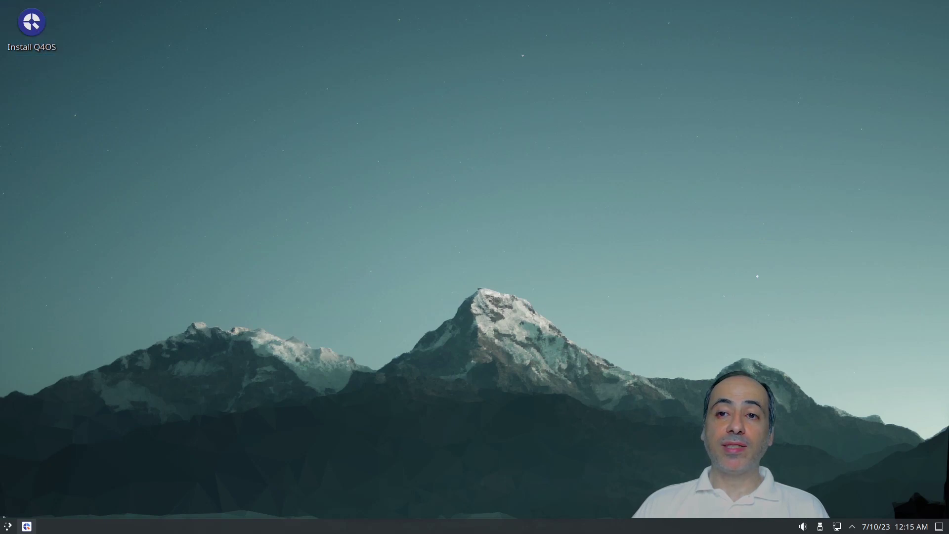
# Step: Open the Q4OS Welcome screen from its taskbar entry
pyautogui.click(28, 527)
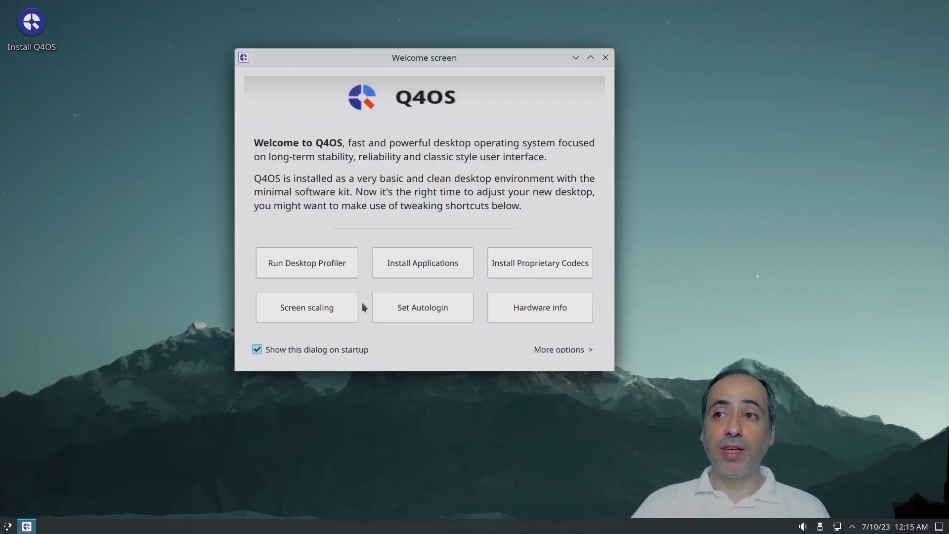
# Step: Run the Desktop Profiler from the Welcome screen
pyautogui.click(310, 266)
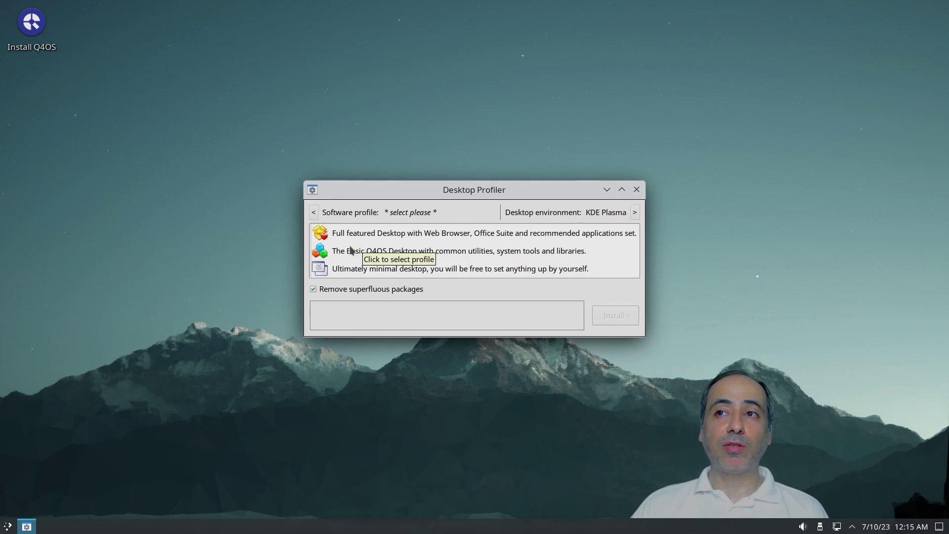
# Step: Open the profile options menu beside Software profile in the Desktop Profiler
pyautogui.click(314, 212)
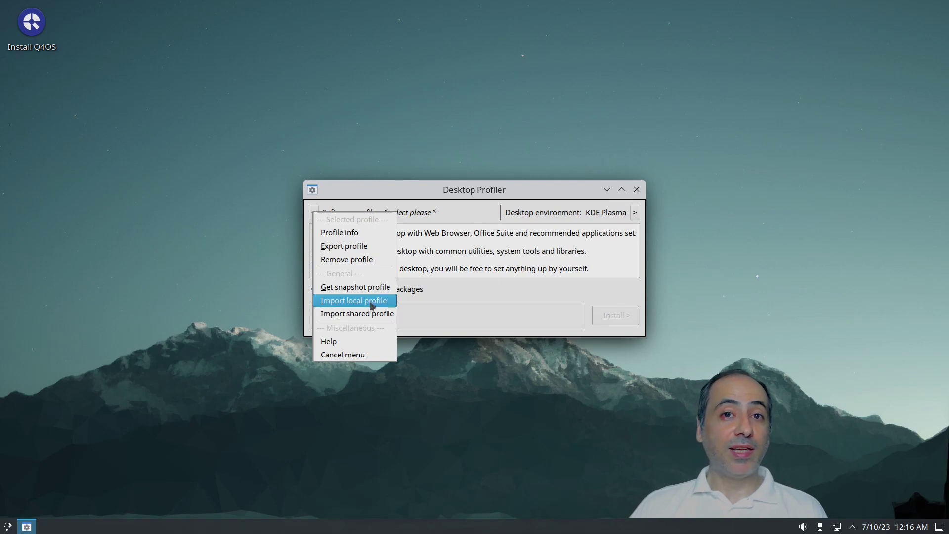
# Step: Select the 'Ultimately minimal desktop' (Q4OS Pure) profile, then close the profiler without installing
pyautogui.click(496, 274)
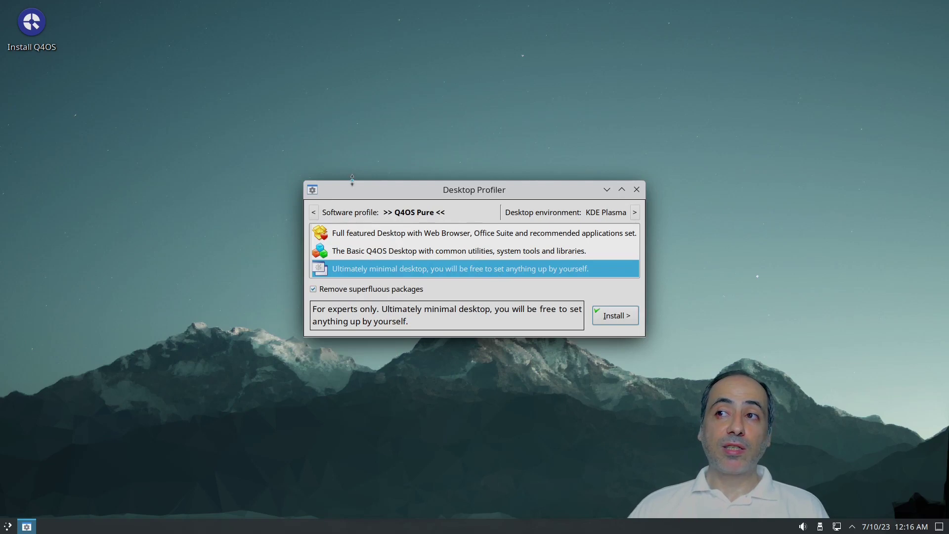
pyautogui.click(636, 190)
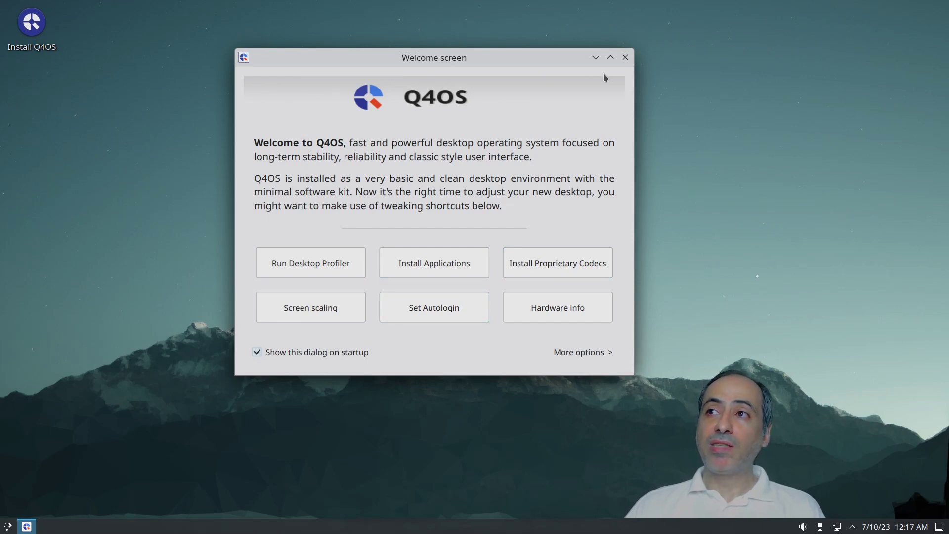
# Step: Launch the Q4OS installer, accepting American English, New York and English (US) Default keyboard
pyautogui.click(626, 58)
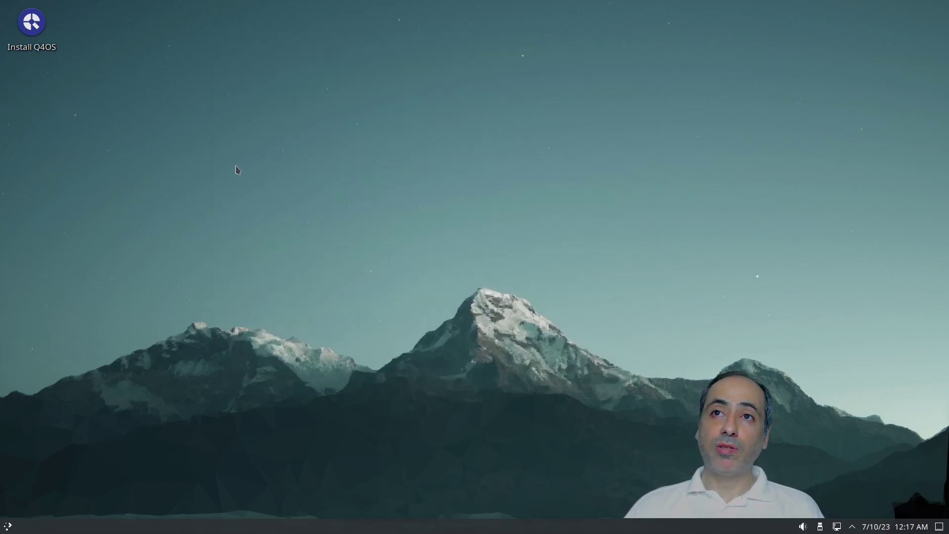
pyautogui.doubleClick(32, 34)
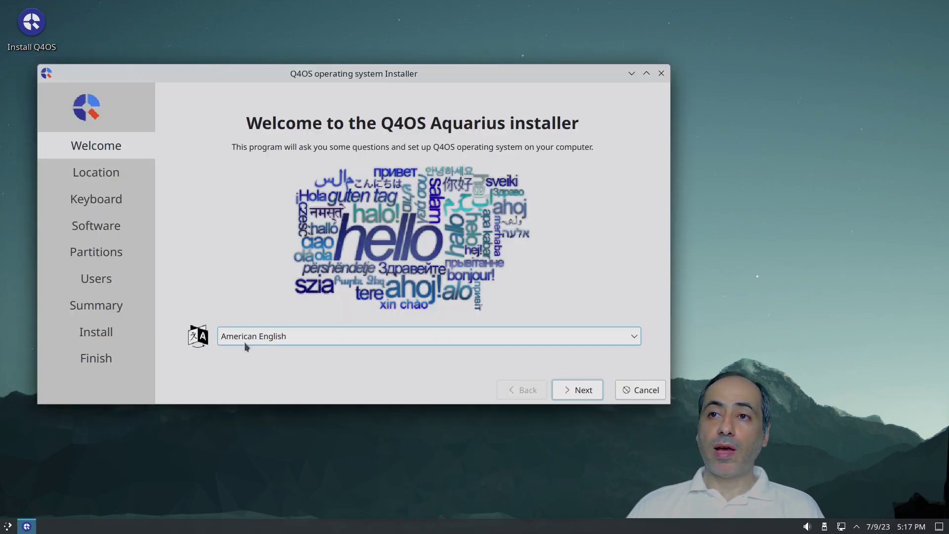
pyautogui.click(576, 389)
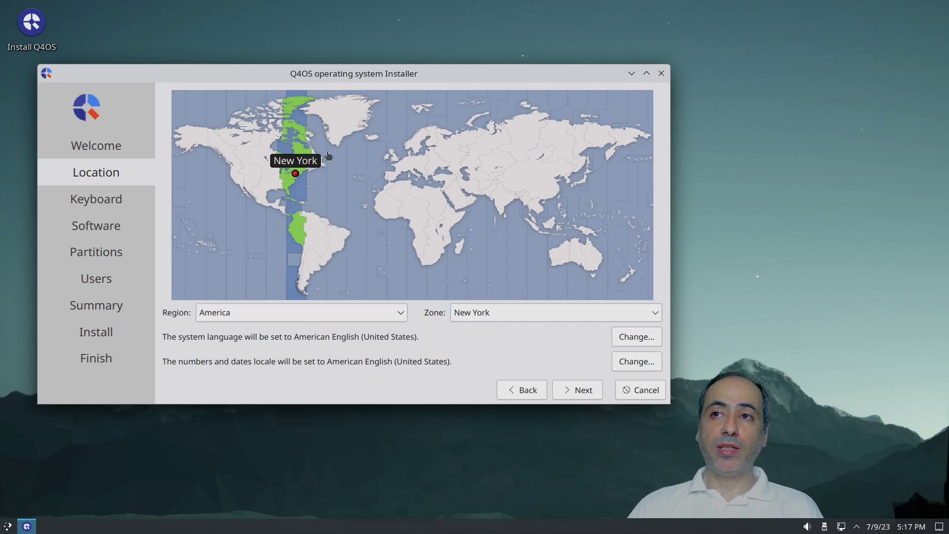
pyautogui.click(576, 390)
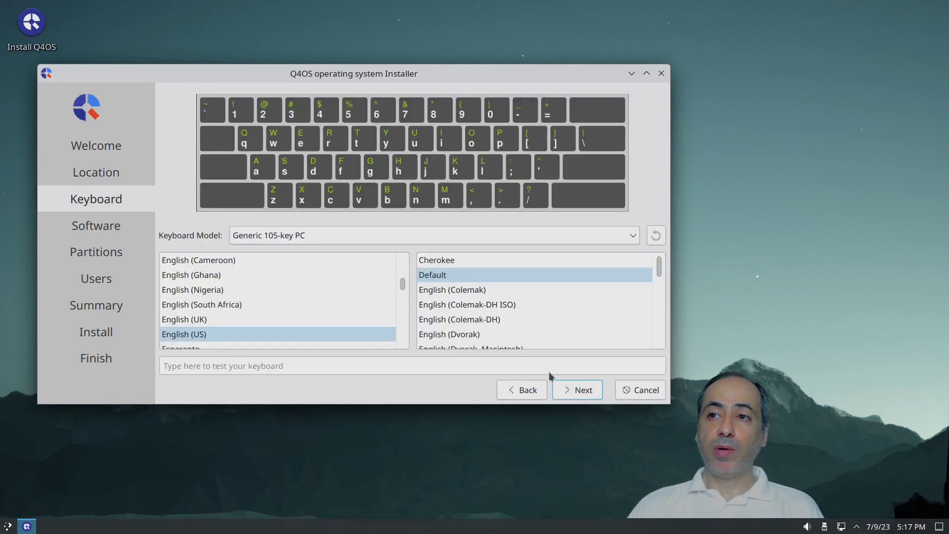
pyautogui.click(249, 334)
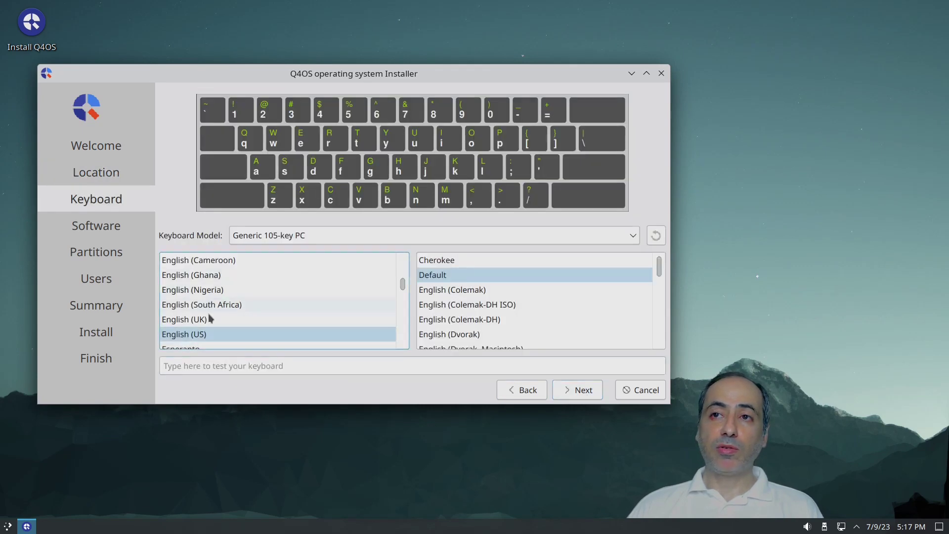
pyautogui.click(464, 271)
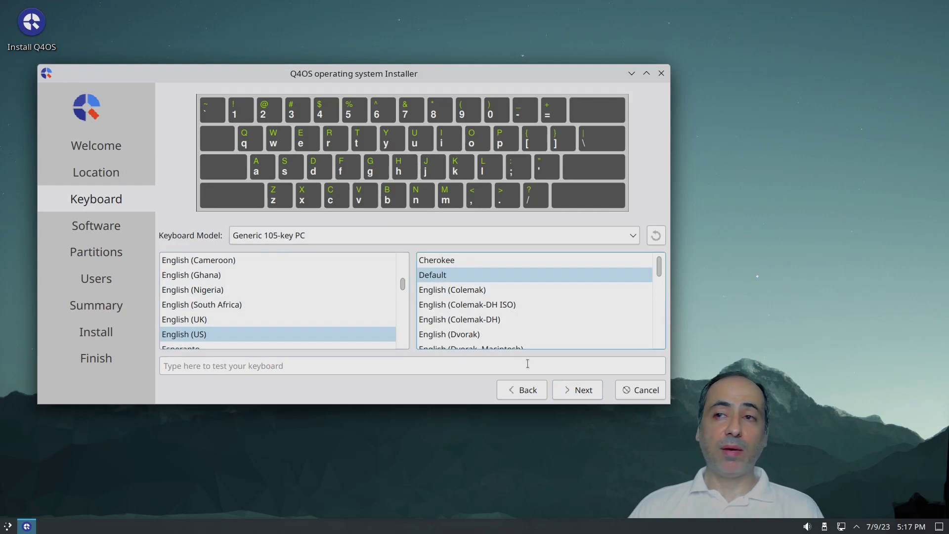
pyautogui.click(586, 390)
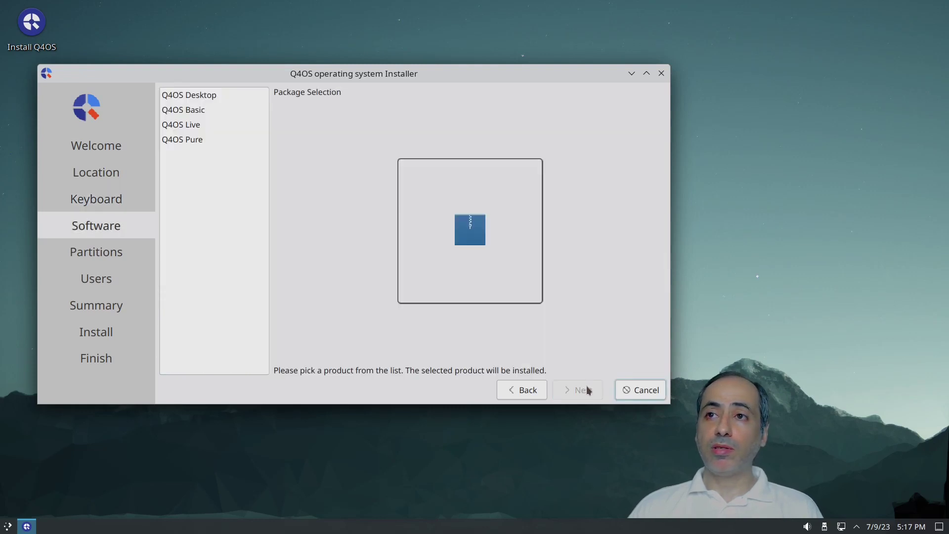
# Step: Compare the Pure, Live, Basic and Desktop profiles, then select Q4OS Live
pyautogui.click(196, 141)
pyautogui.click(196, 126)
pyautogui.click(196, 111)
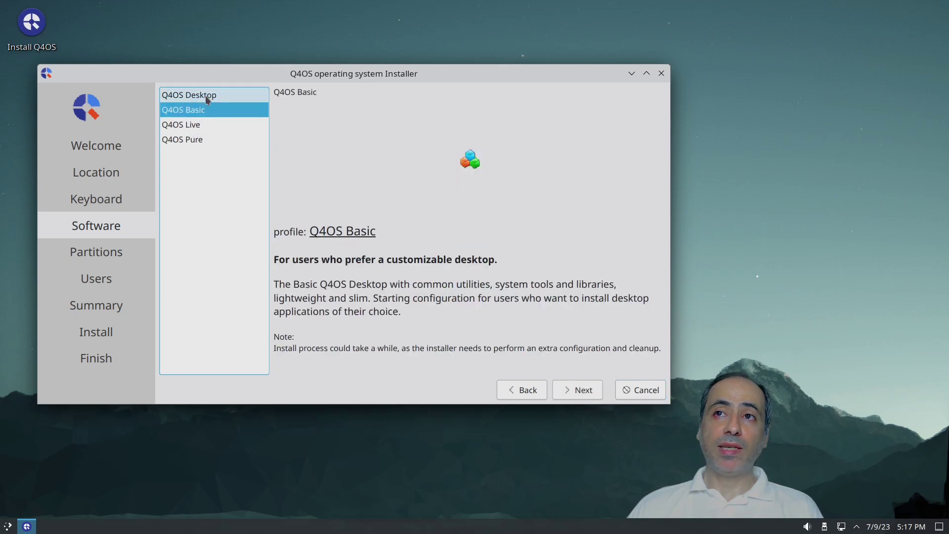
pyautogui.click(205, 96)
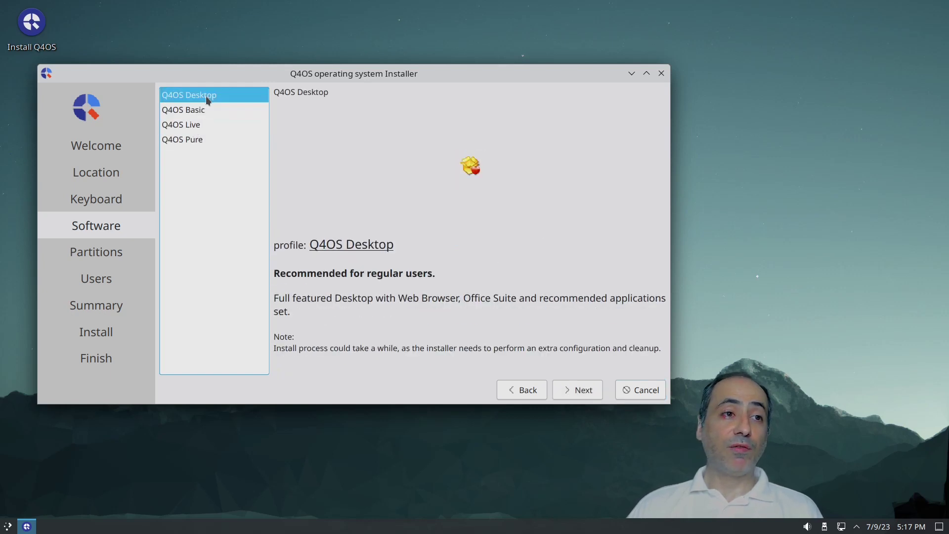
pyautogui.click(198, 125)
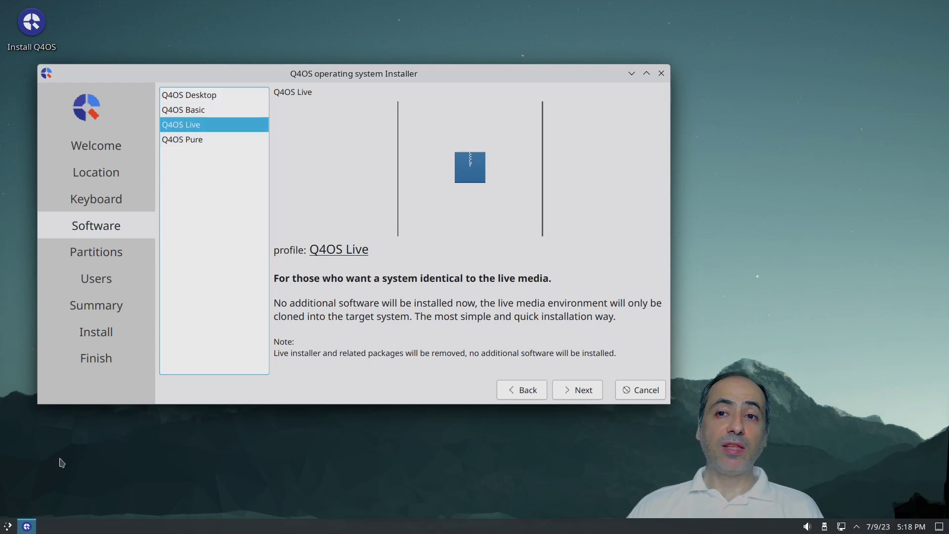
# Step: Browse the application launcher menu, then dismiss it to return to the installer
pyautogui.click(10, 528)
pyautogui.click(10, 527)
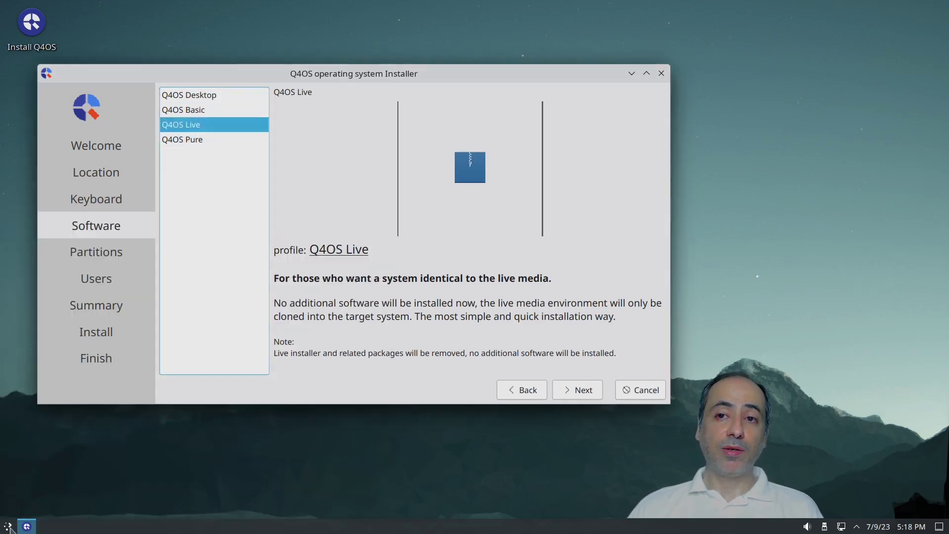
pyautogui.click(9, 527)
pyautogui.moveTo(44, 401)
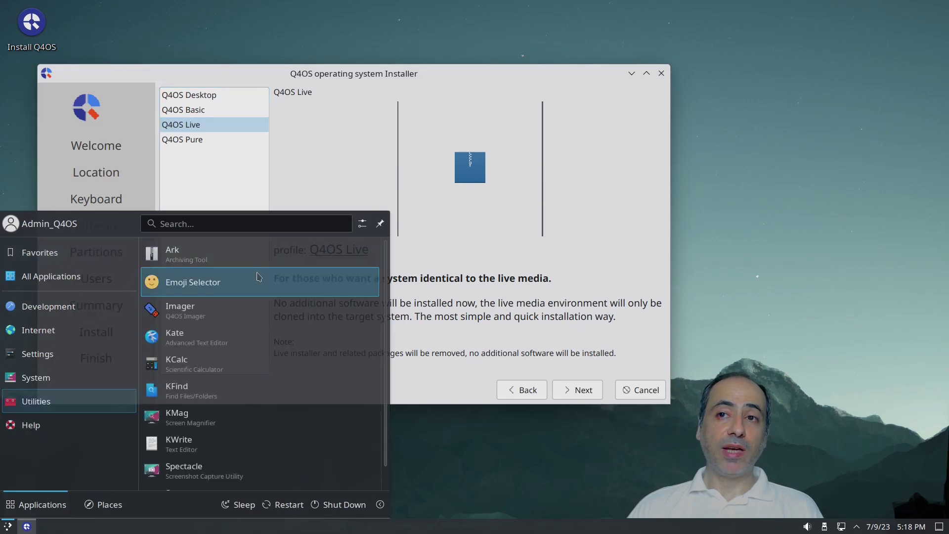
pyautogui.moveTo(104, 341)
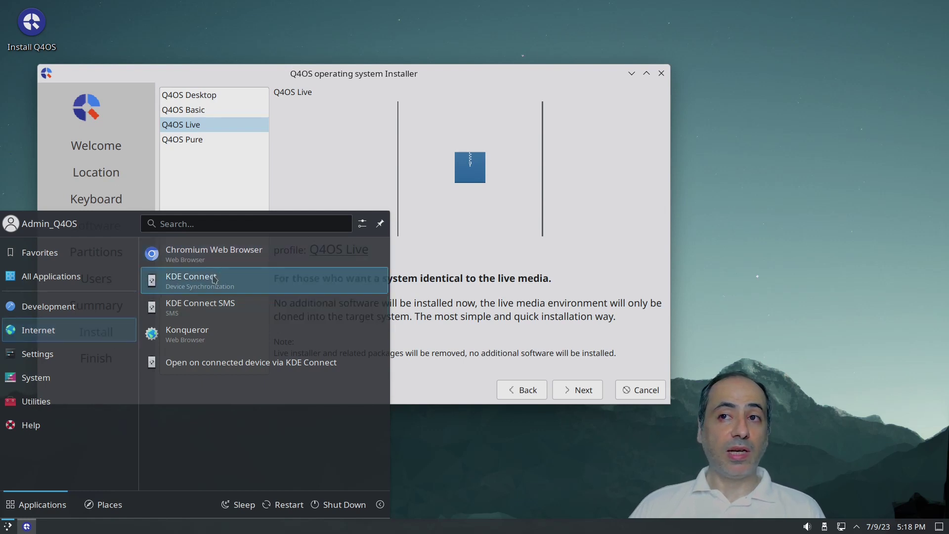
pyautogui.click(576, 254)
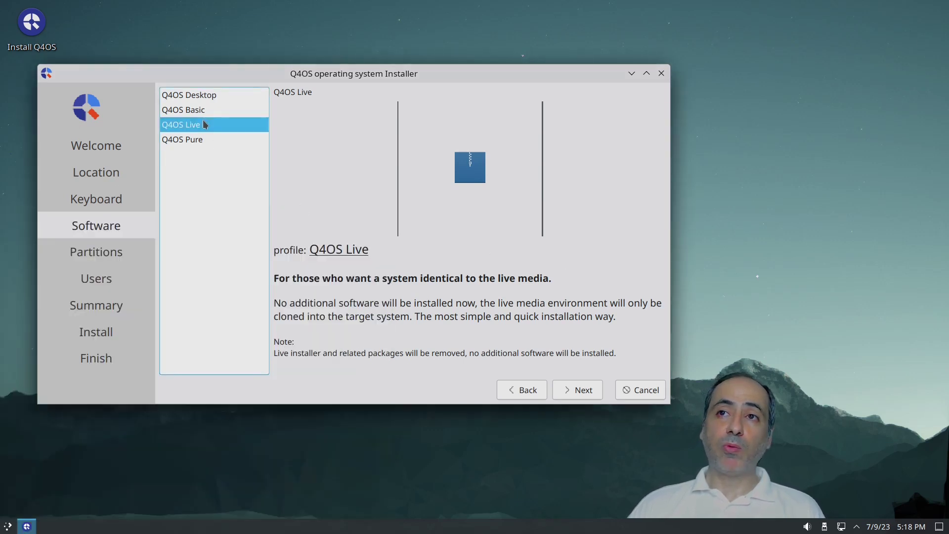
# Step: Choose Erase disk on the Partitions page and advance to the Users step
pyautogui.click(586, 391)
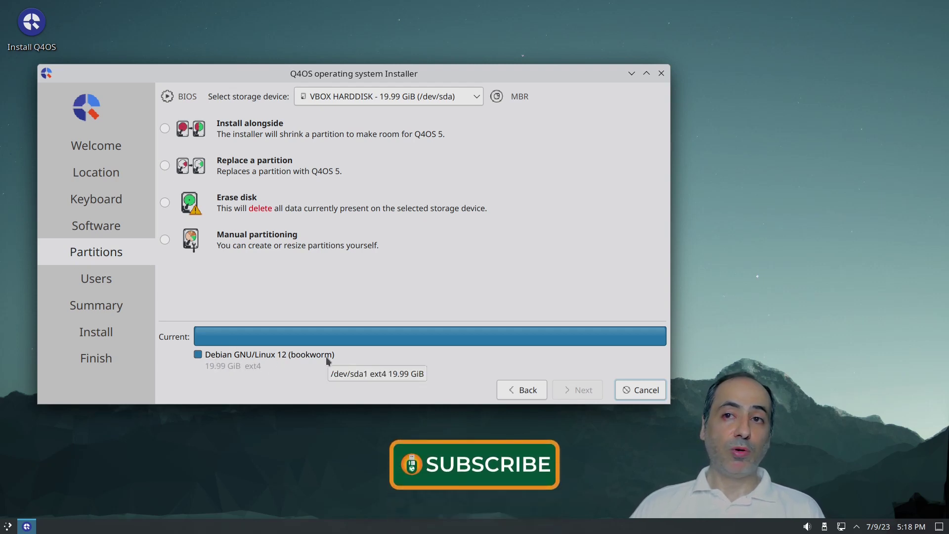
pyautogui.click(165, 202)
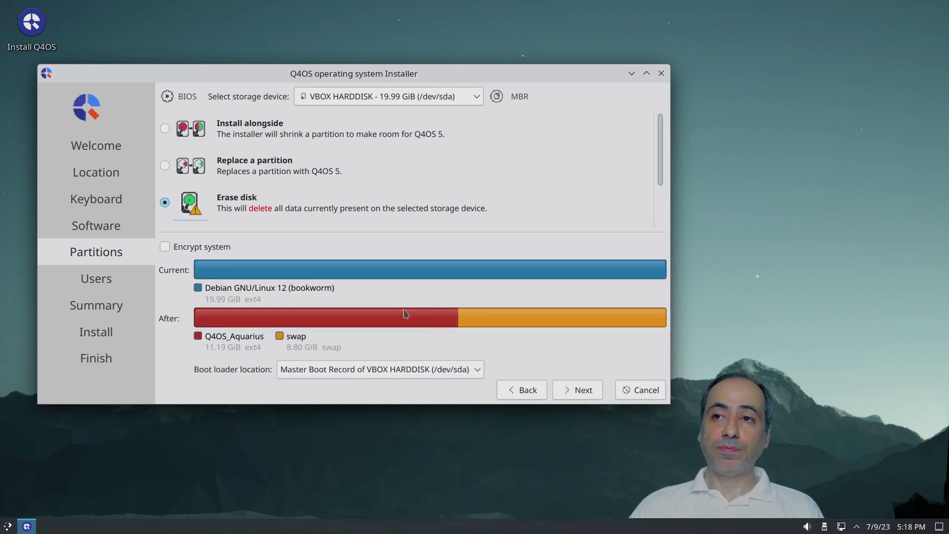
pyautogui.click(579, 390)
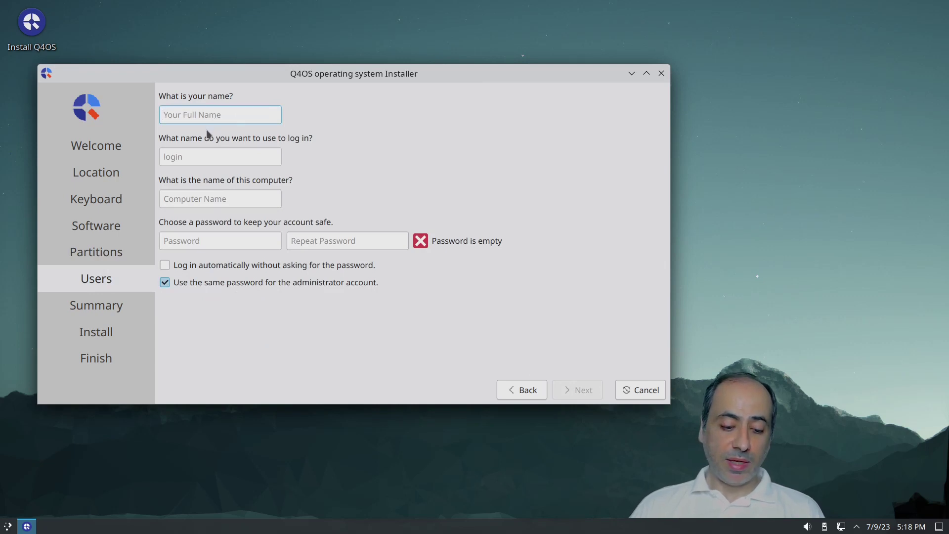
# Step: Enter the name q4os, set and confirm the account password, and continue to the summary
pyautogui.write('q4os')
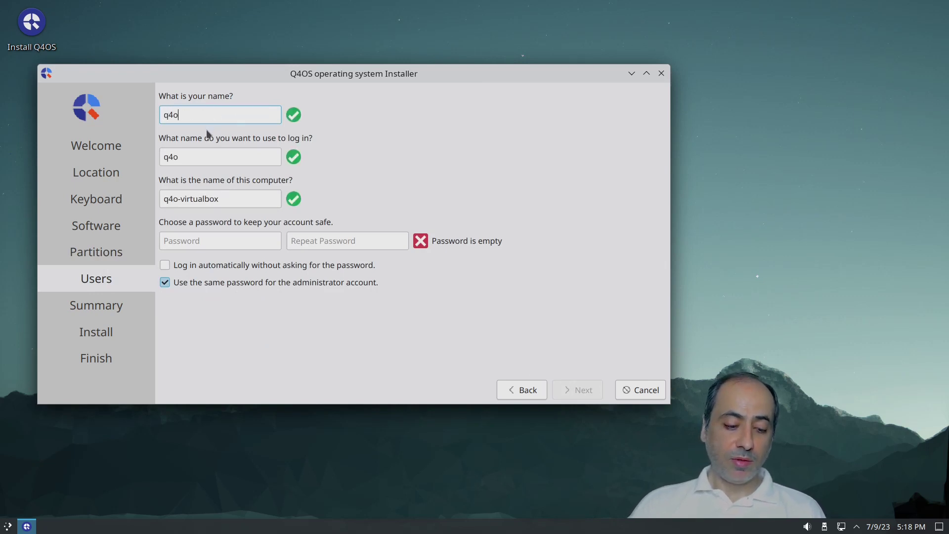
pyautogui.press('Tab')
pyautogui.press('Tab')
pyautogui.press('Tab')
pyautogui.write('1')
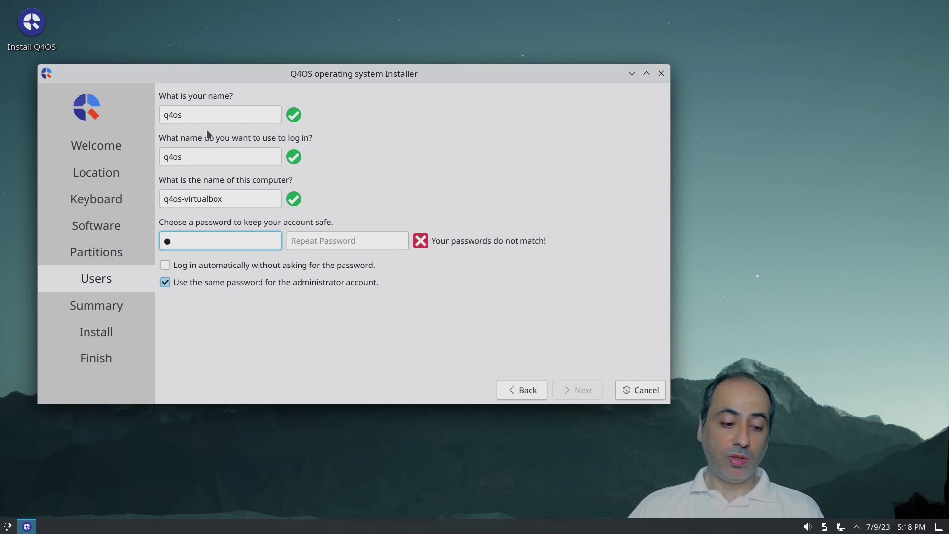
pyautogui.press('Tab')
pyautogui.write('1')
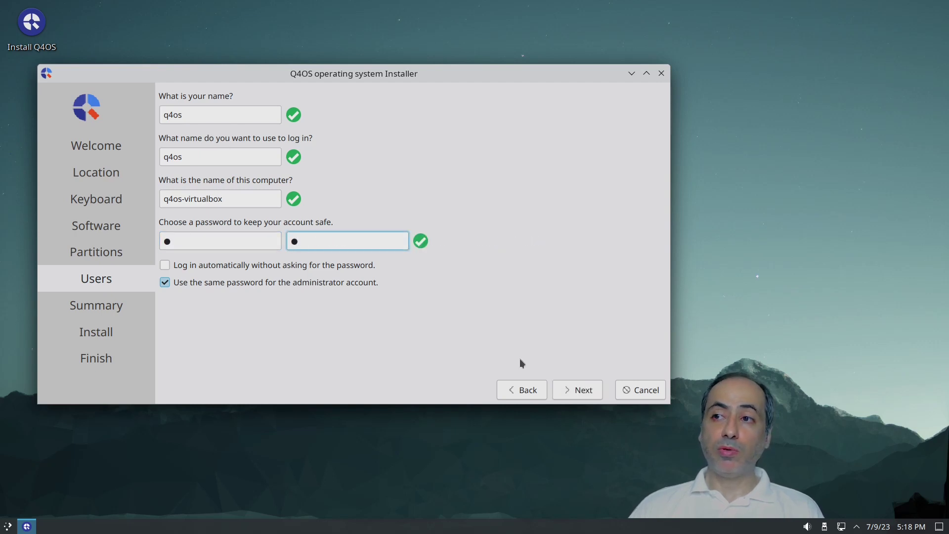
pyautogui.click(578, 390)
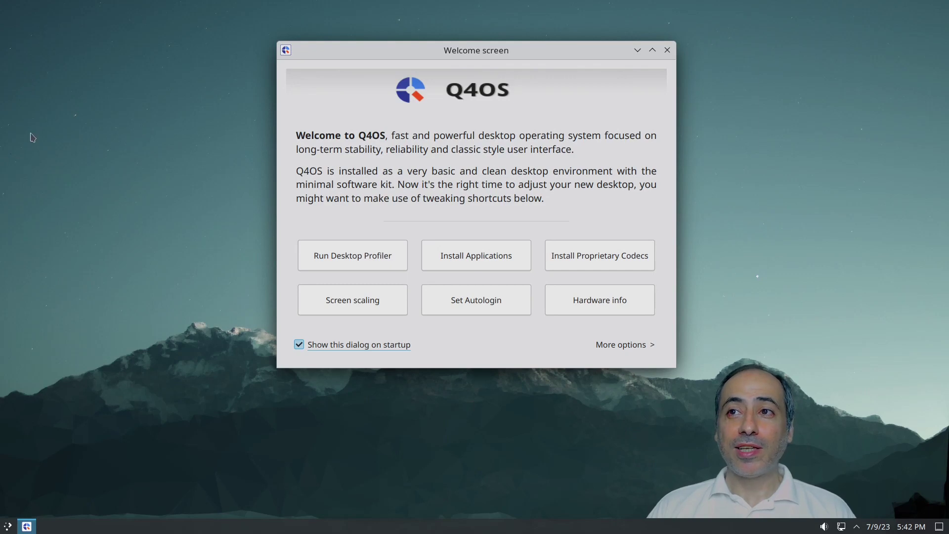
pyautogui.click(344, 257)
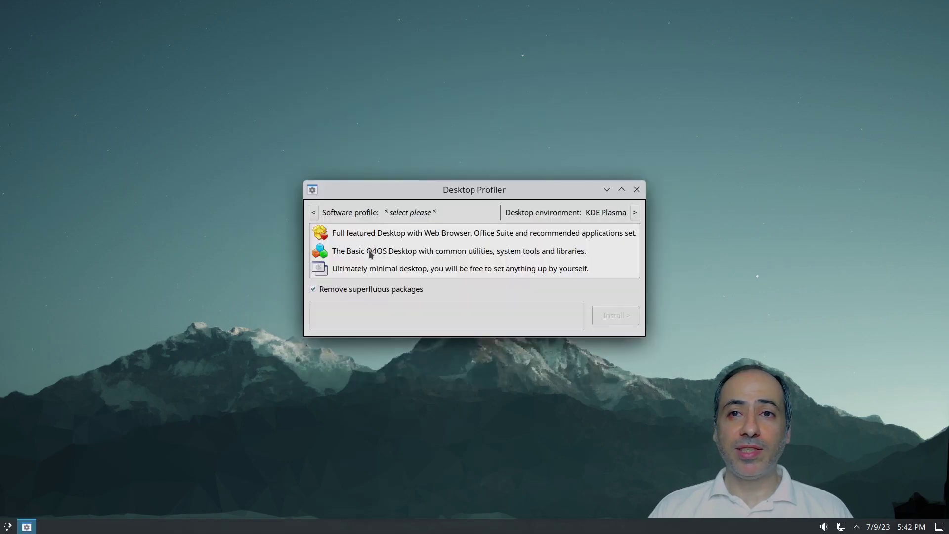
pyautogui.click(635, 214)
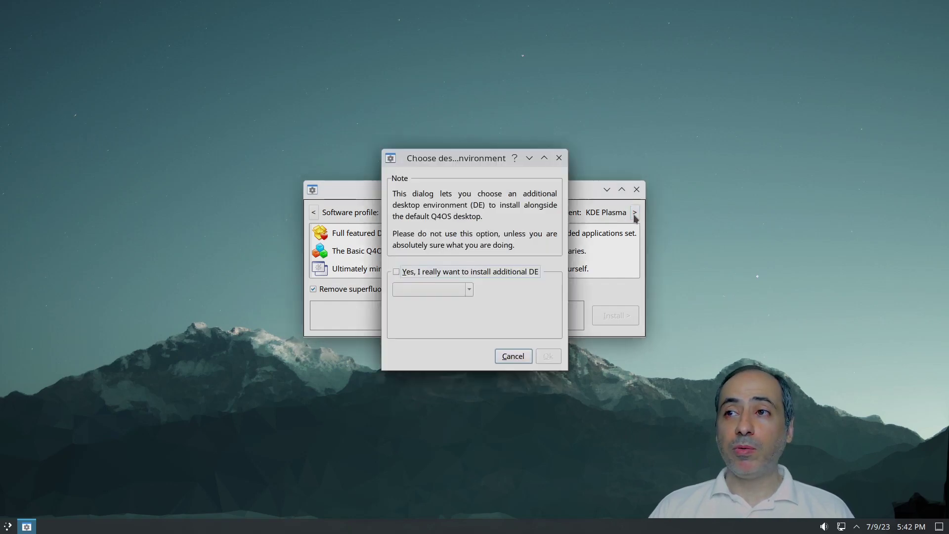
pyautogui.click(438, 272)
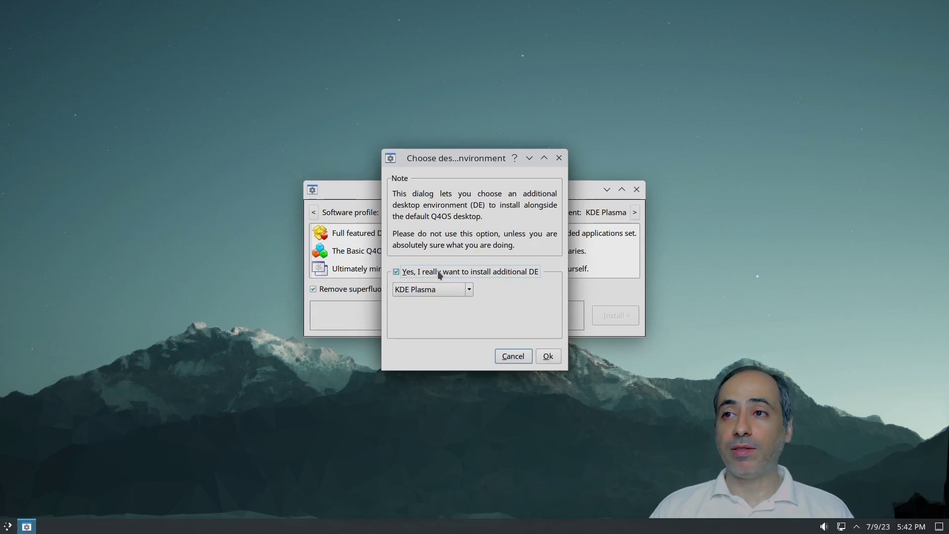
pyautogui.click(469, 291)
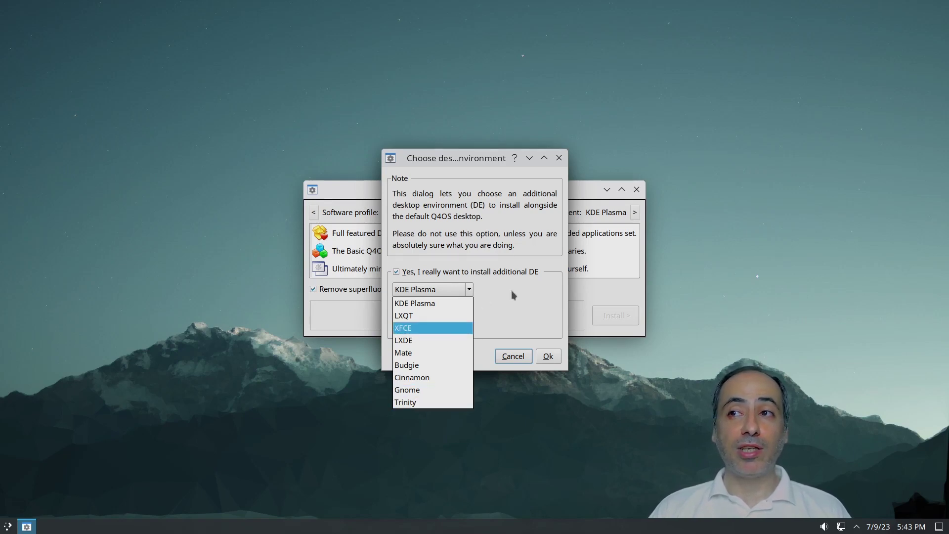
pyautogui.press('Down')
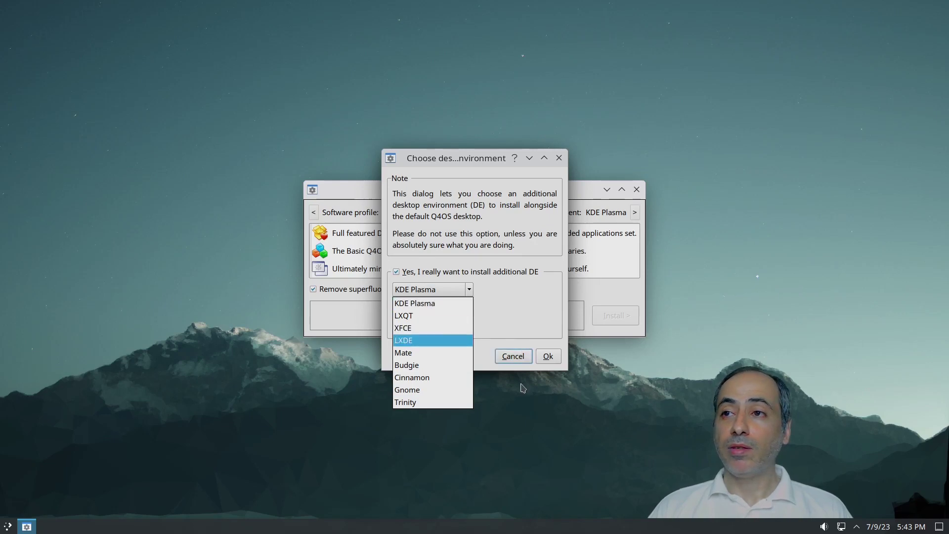
pyautogui.click(513, 356)
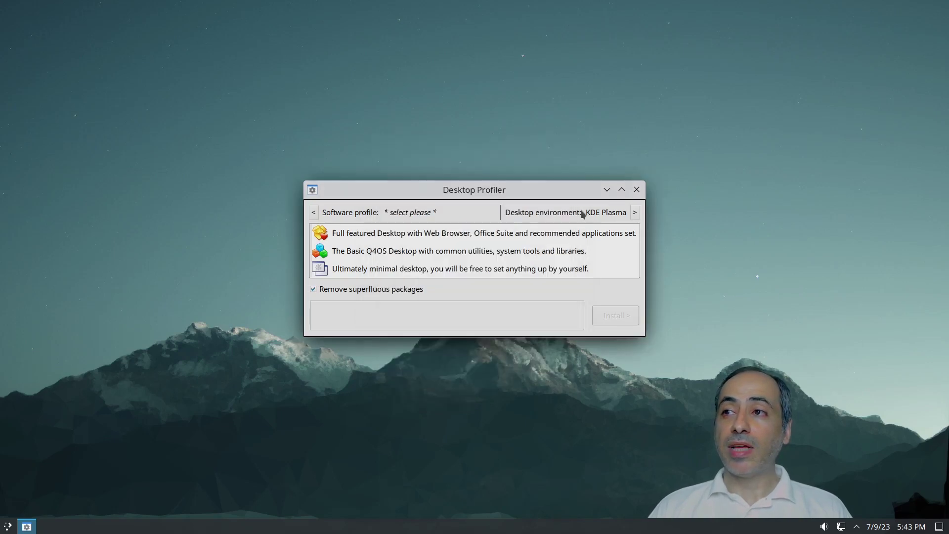
# Step: Close the Desktop Profiler, open the Software Centre, reposition it, and close the Welcome screen
pyautogui.click(636, 190)
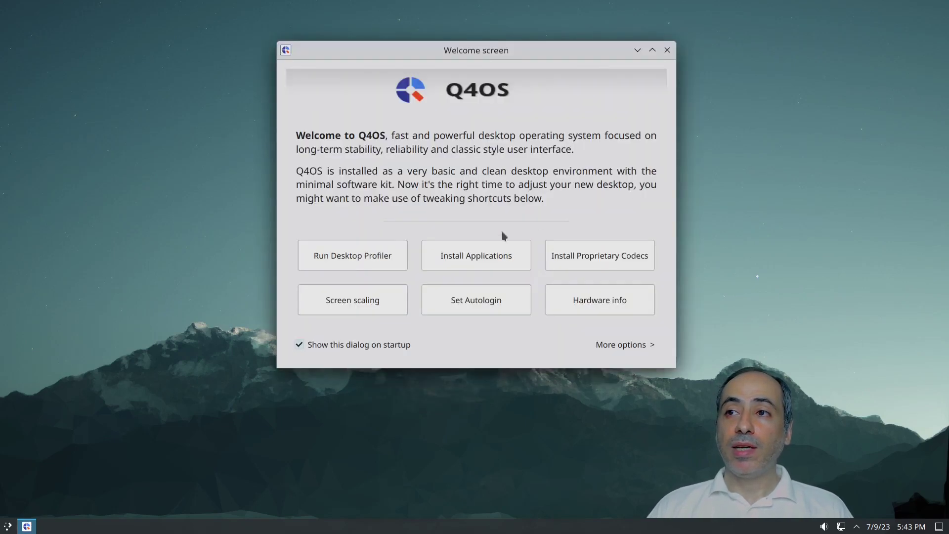
pyautogui.click(478, 263)
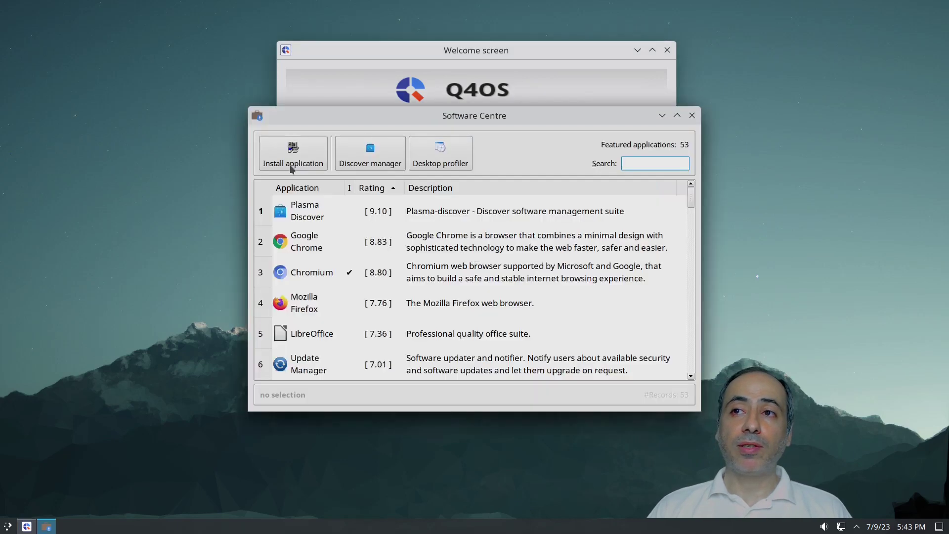
pyautogui.moveTo(584, 121); pyautogui.dragTo(537, 76)
pyautogui.click(668, 50)
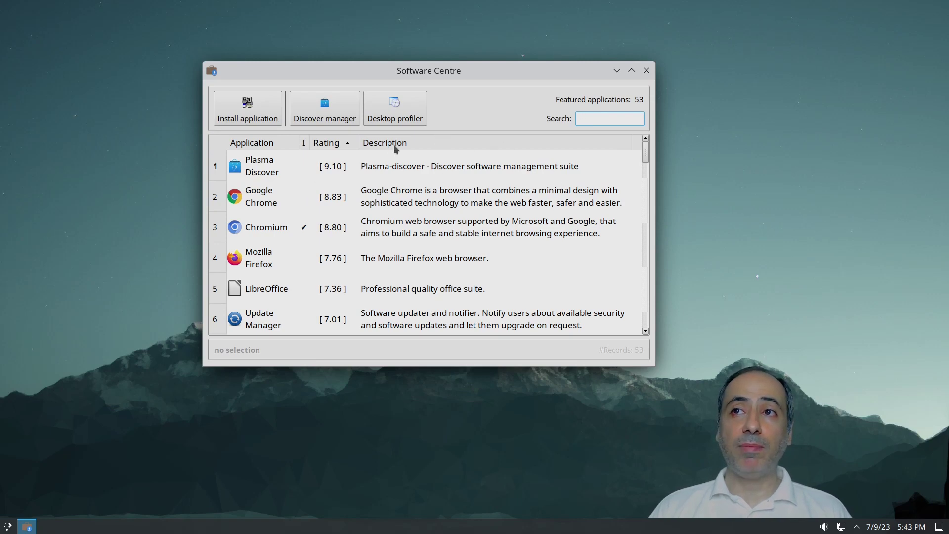
# Step: Scroll through the list of 53 featured applications in the Software Centre
pyautogui.scroll(-15, 425, 178)
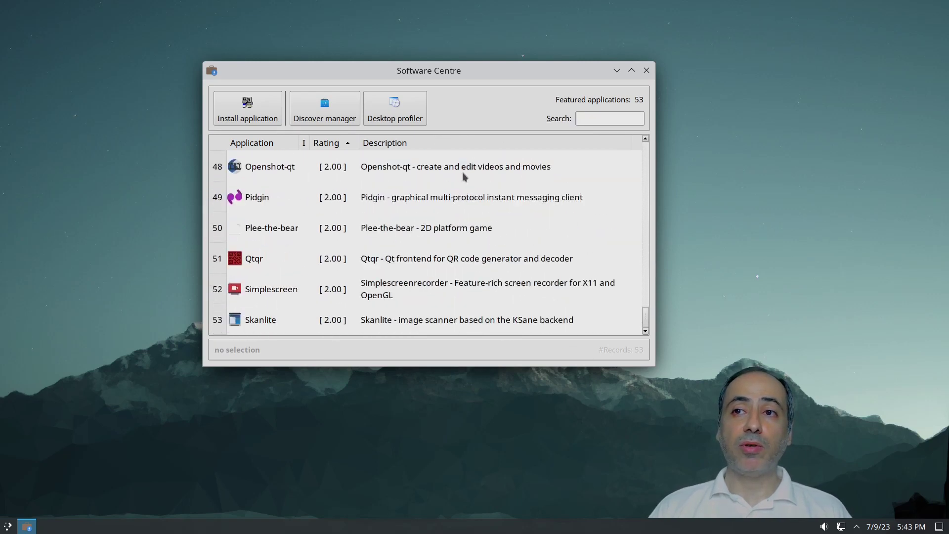
pyautogui.scroll(15, 462, 173)
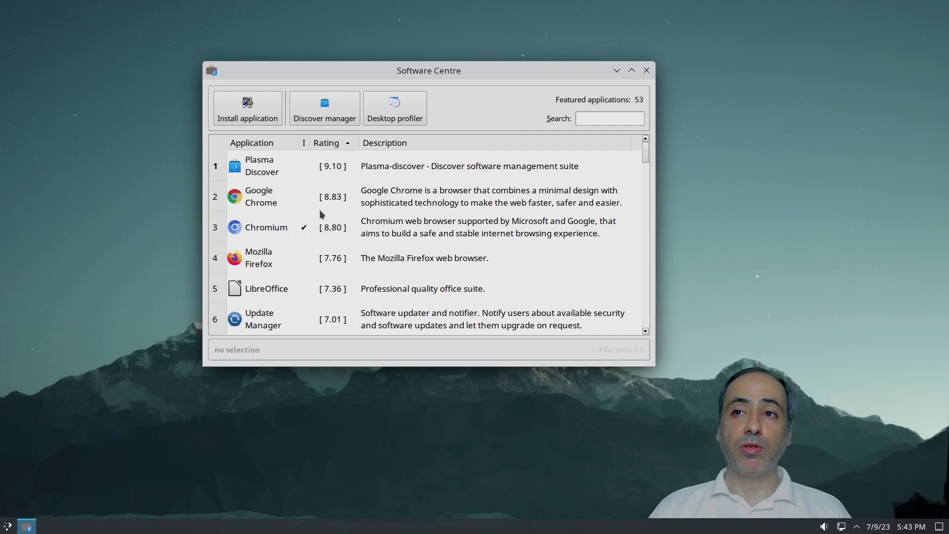
pyautogui.scroll(-3, 319, 210)
pyautogui.scroll(2, 327, 217)
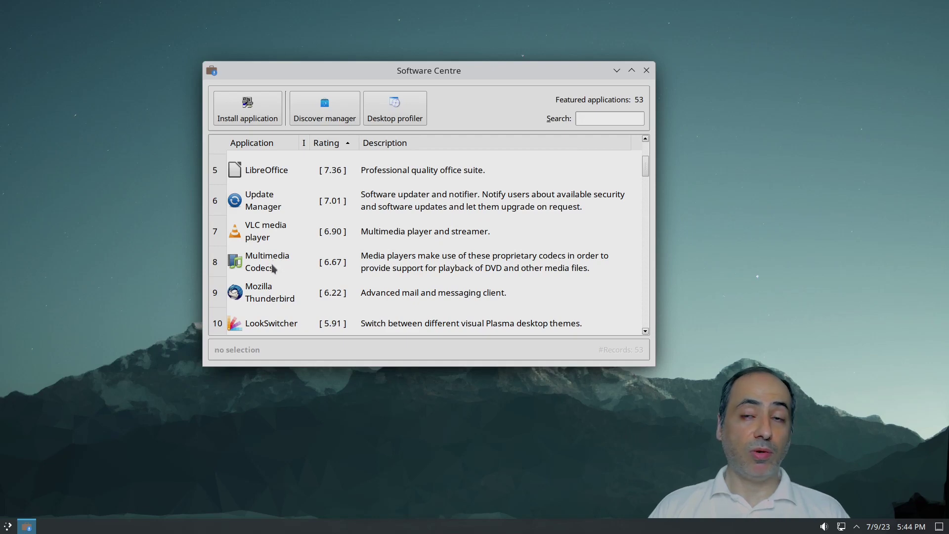
pyautogui.scroll(-5, 288, 265)
pyautogui.scroll(-15, 288, 262)
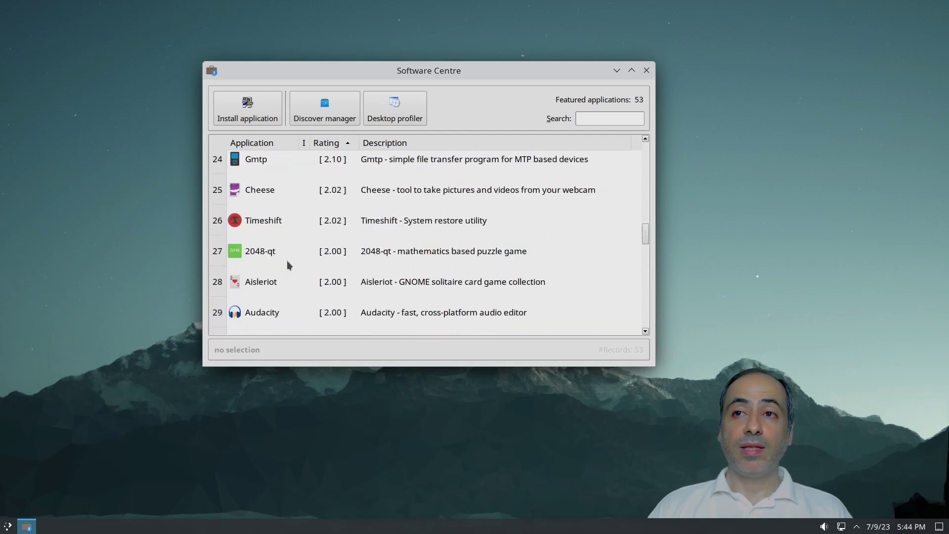
pyautogui.scroll(20, 287, 260)
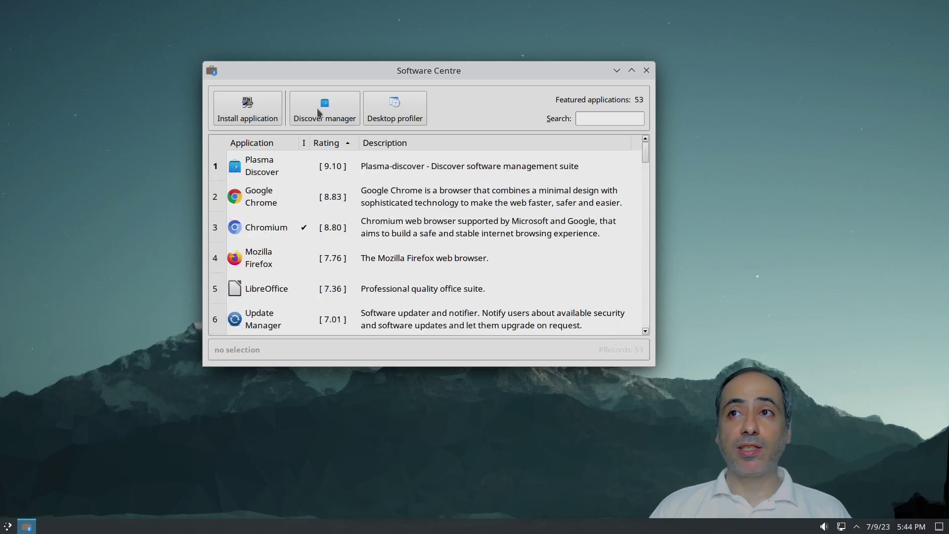
# Step: Double-click Plasma Discover and run its setup wizard through Install to Finish
pyautogui.click(268, 173)
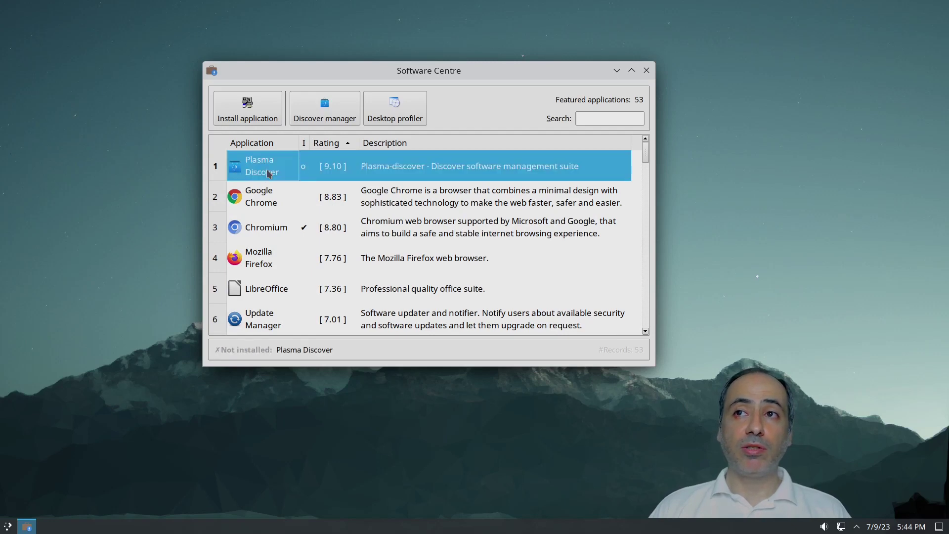
pyautogui.doubleClick(281, 171)
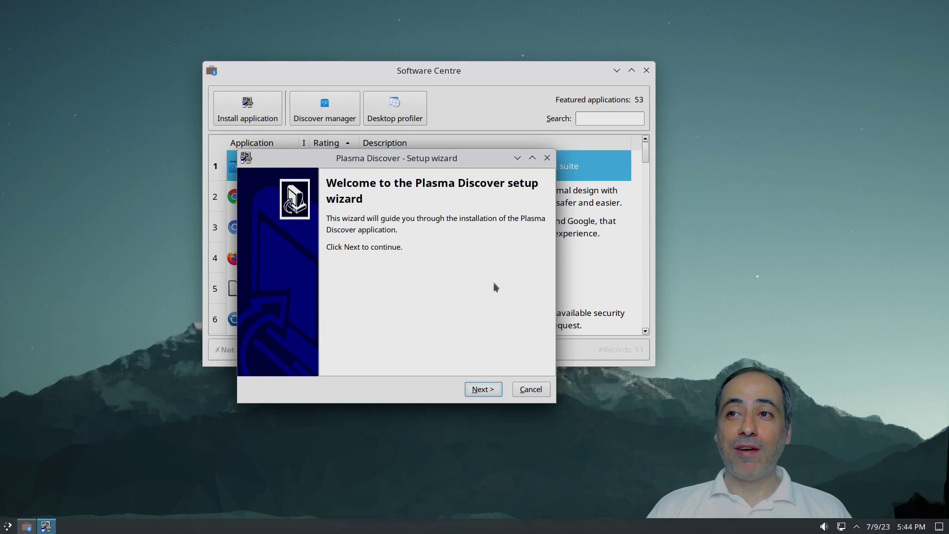
pyautogui.click(490, 390)
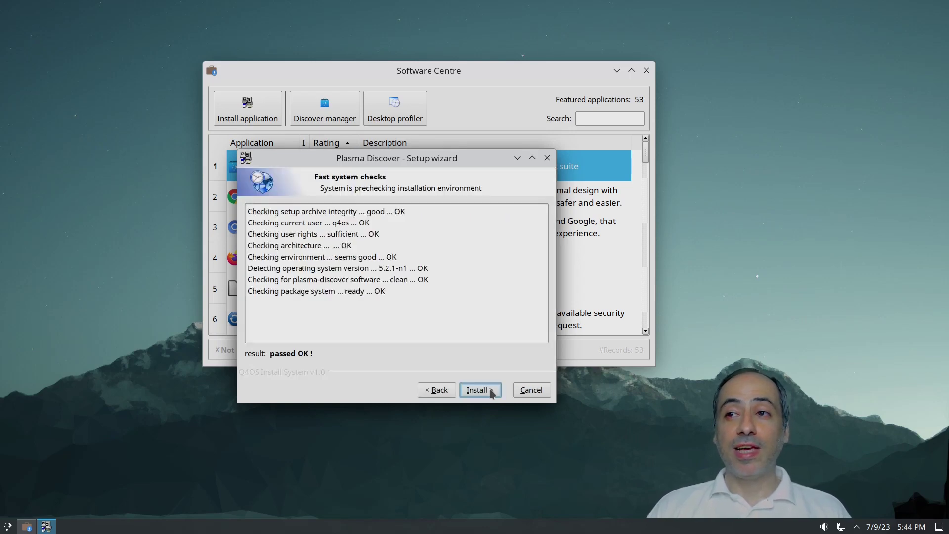
pyautogui.click(490, 394)
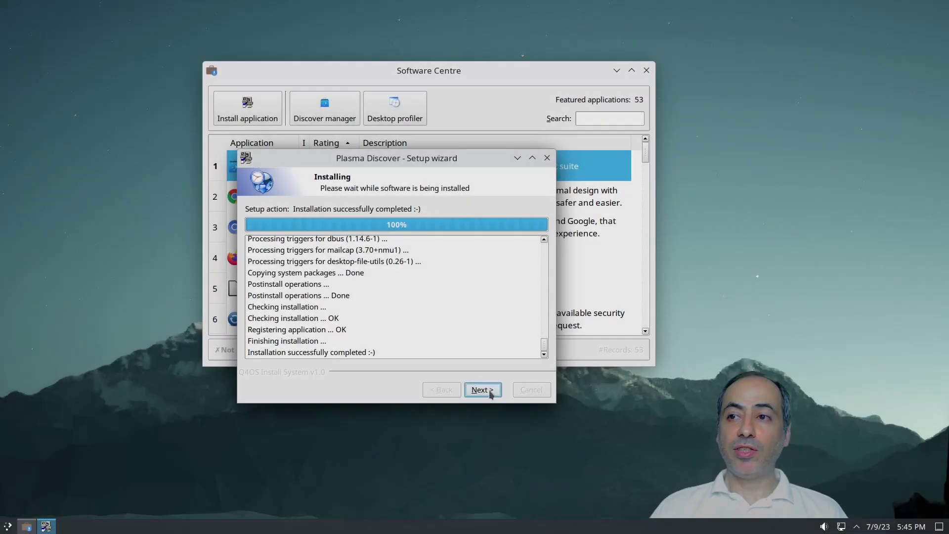
pyautogui.click(489, 390)
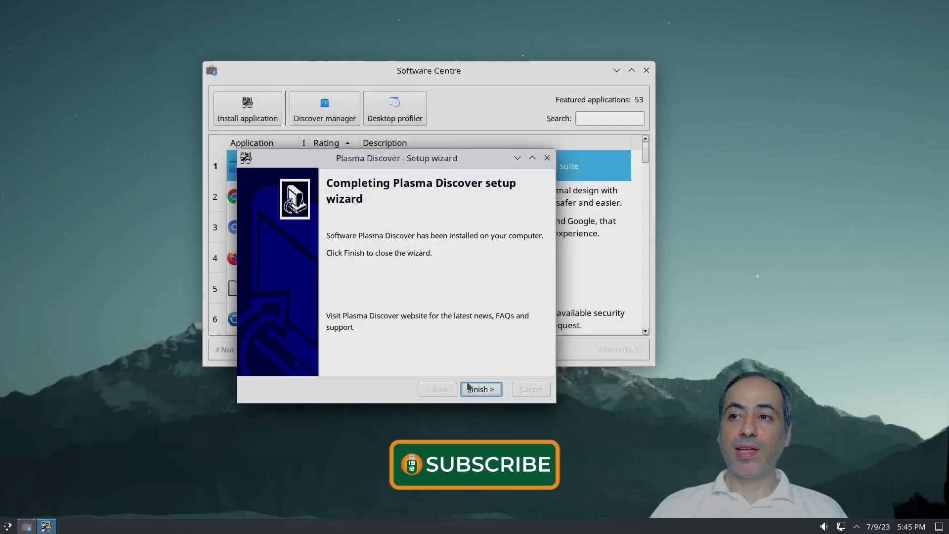
pyautogui.click(479, 389)
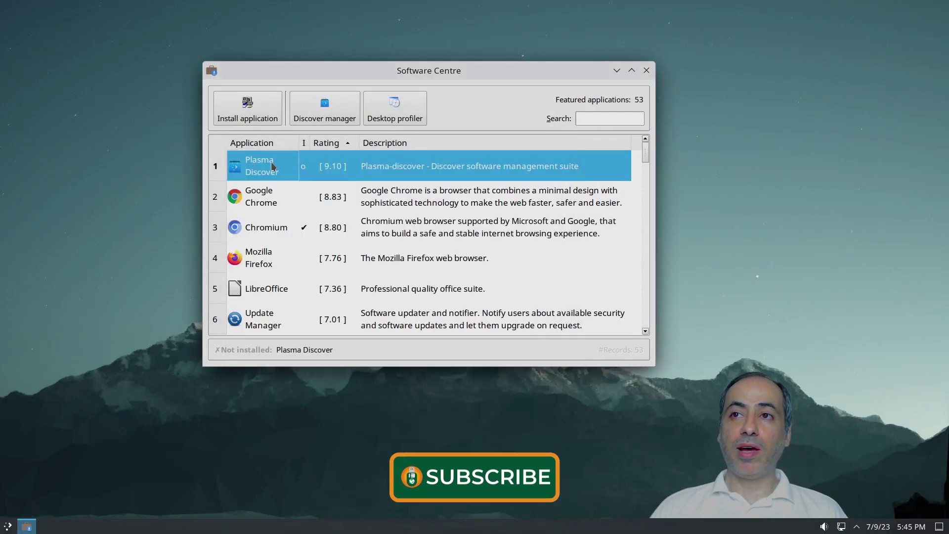
# Step: Install Update Manager through its setup wizard, dismiss the success message, and open the system tray popup
pyautogui.scroll(-2, 288, 207)
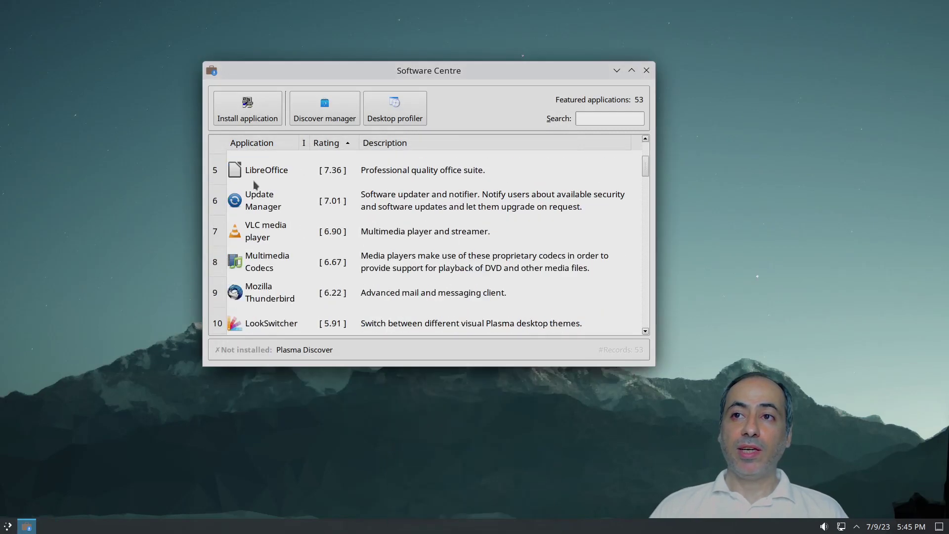
pyautogui.doubleClick(266, 207)
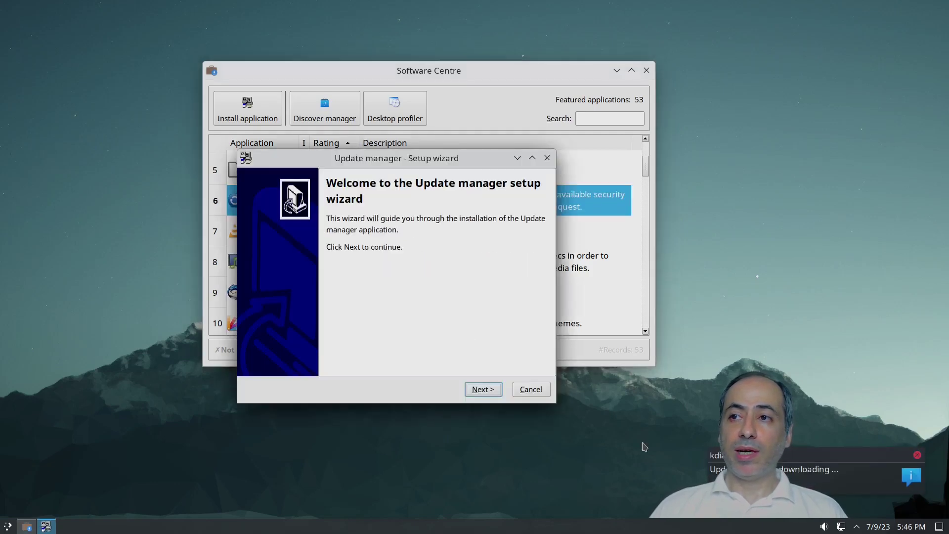
pyautogui.click(483, 391)
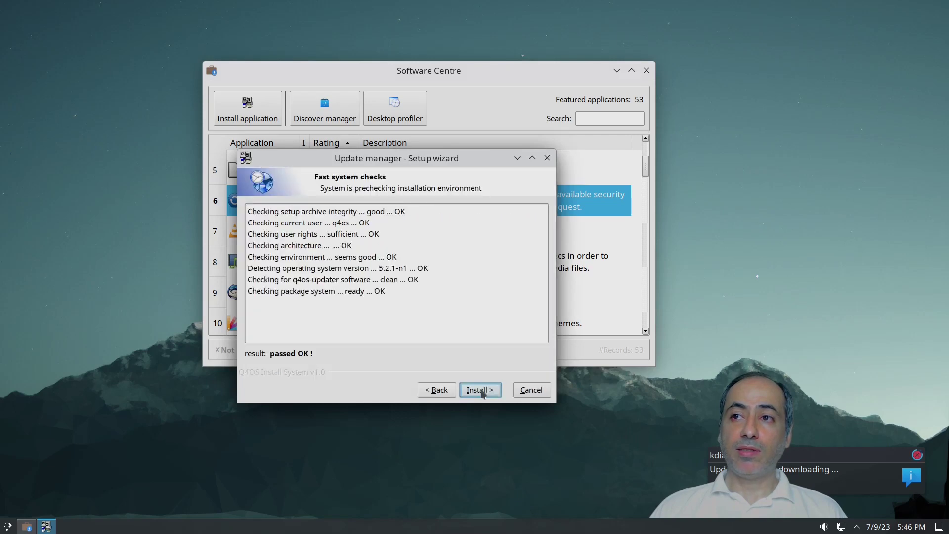
pyautogui.click(484, 391)
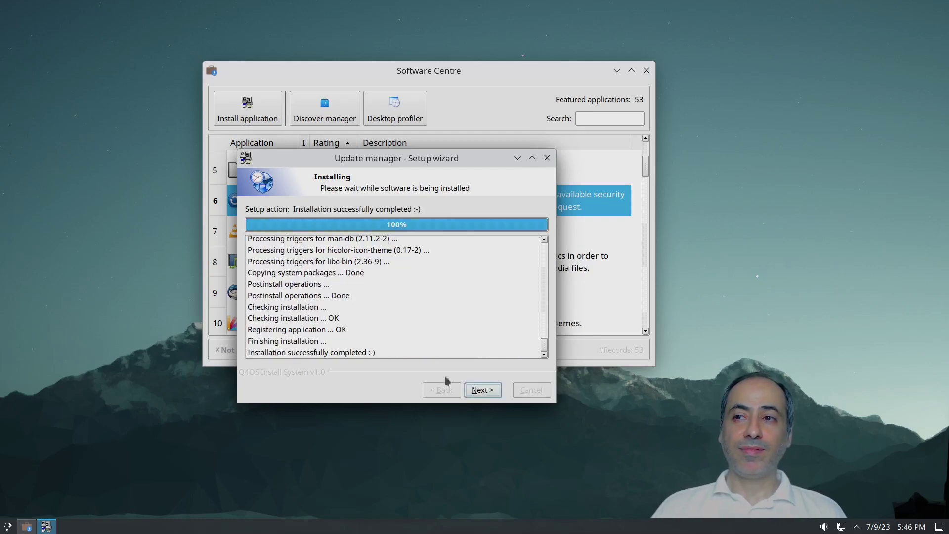
pyautogui.click(477, 390)
pyautogui.click(477, 390)
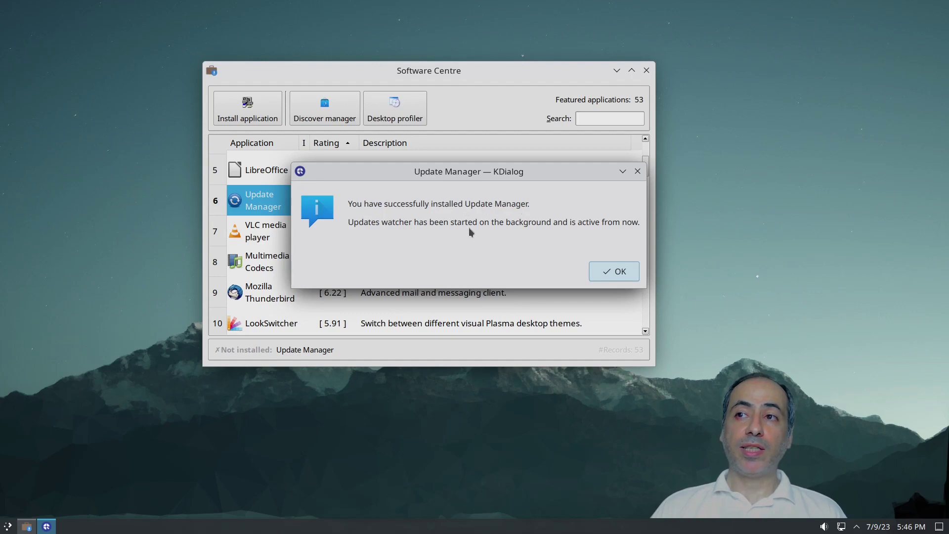
pyautogui.click(618, 272)
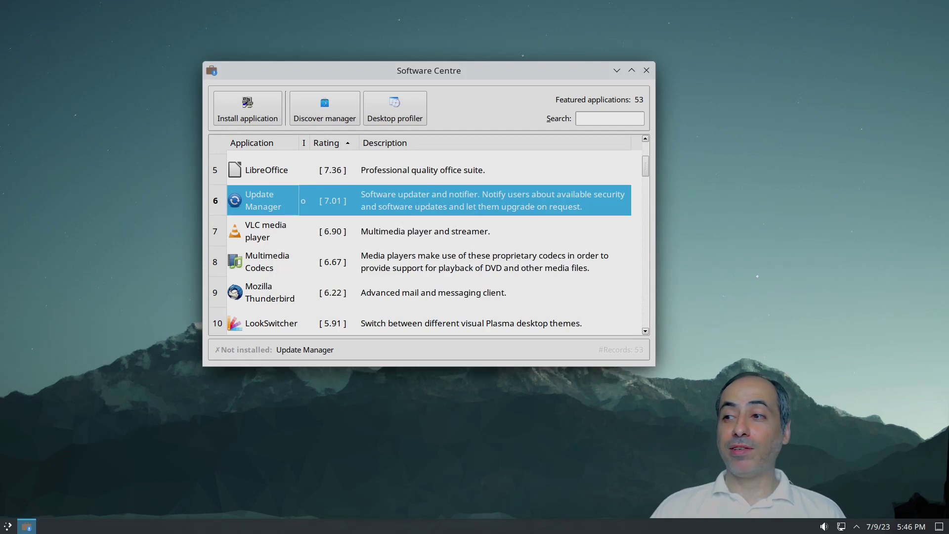
pyautogui.click(856, 527)
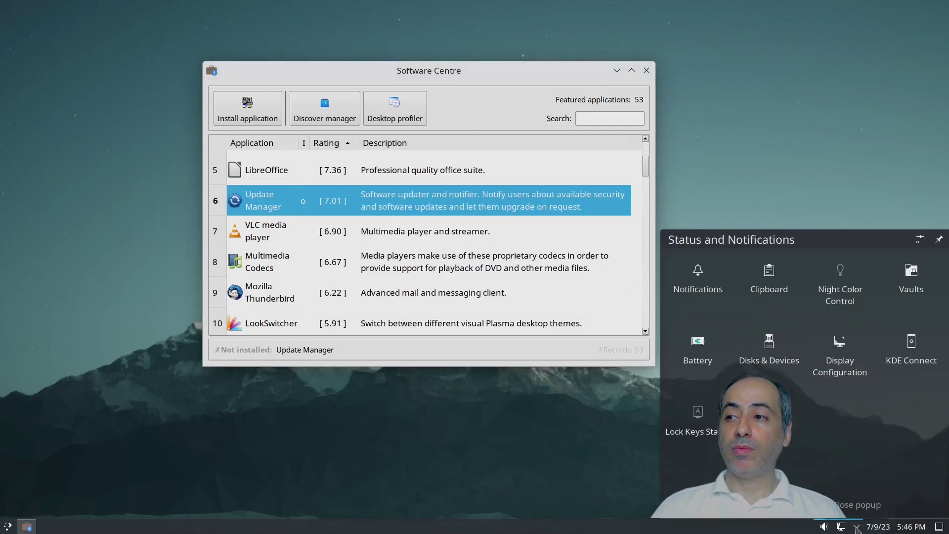
pyautogui.click(858, 528)
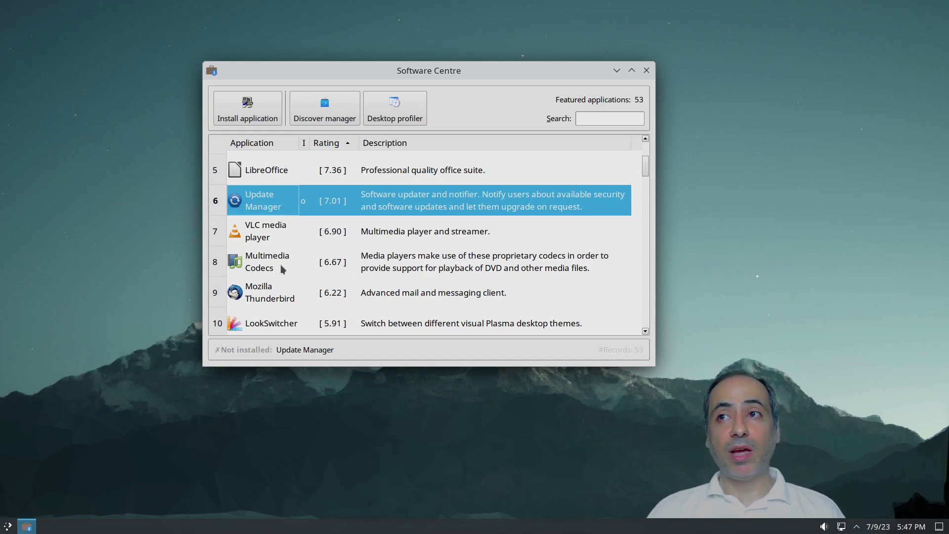
pyautogui.scroll(-6, 295, 315)
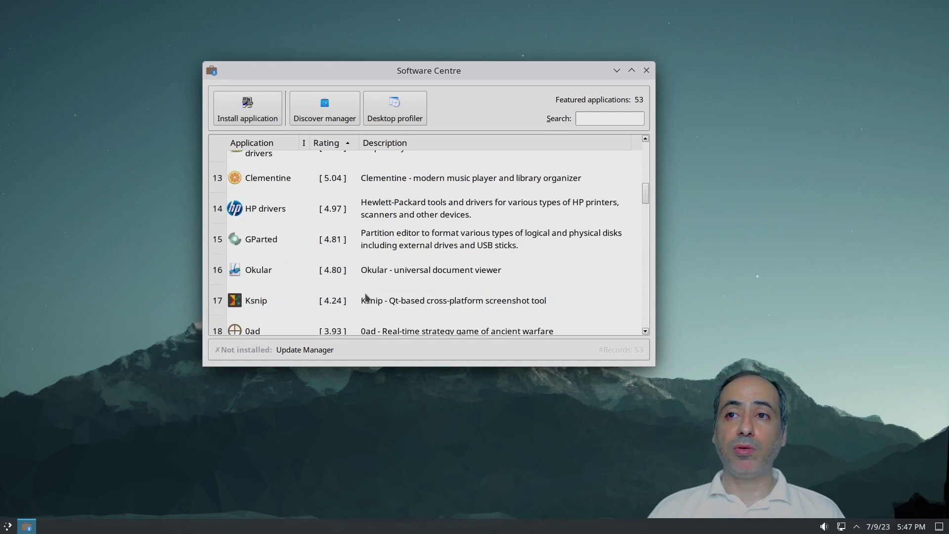
pyautogui.scroll(-8, 365, 293)
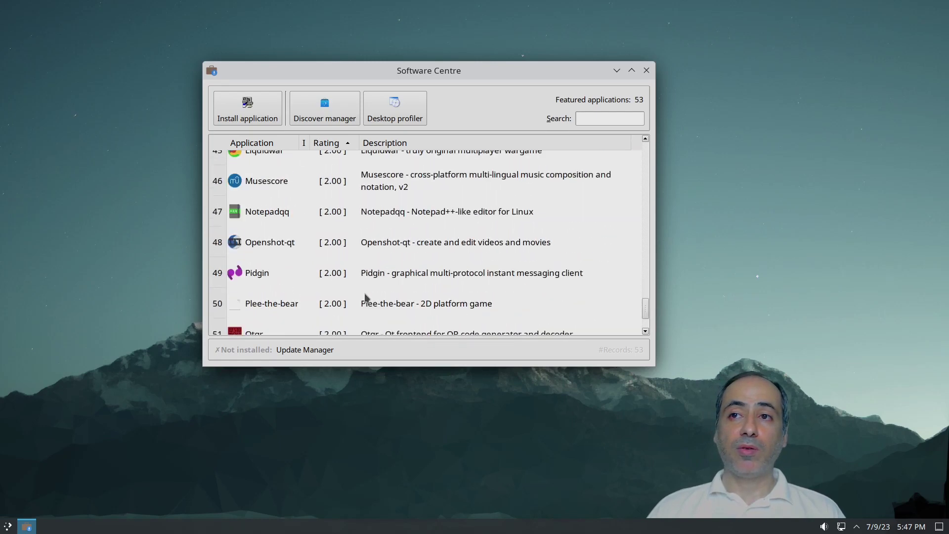
pyautogui.scroll(1, 367, 302)
pyautogui.scroll(15, 369, 304)
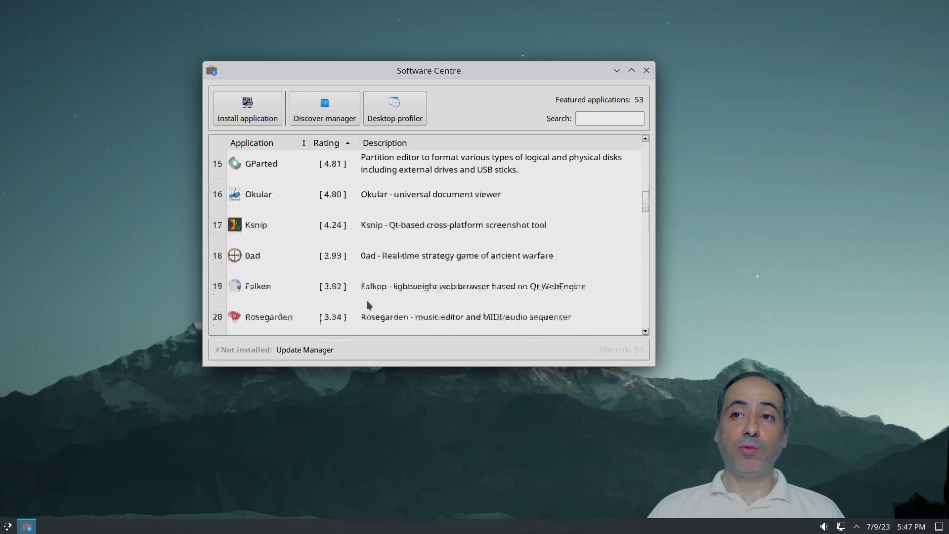
# Step: Launch Discover, apply the pending q4os-swcentre-data update with the account password, and open Settings
pyautogui.click(325, 108)
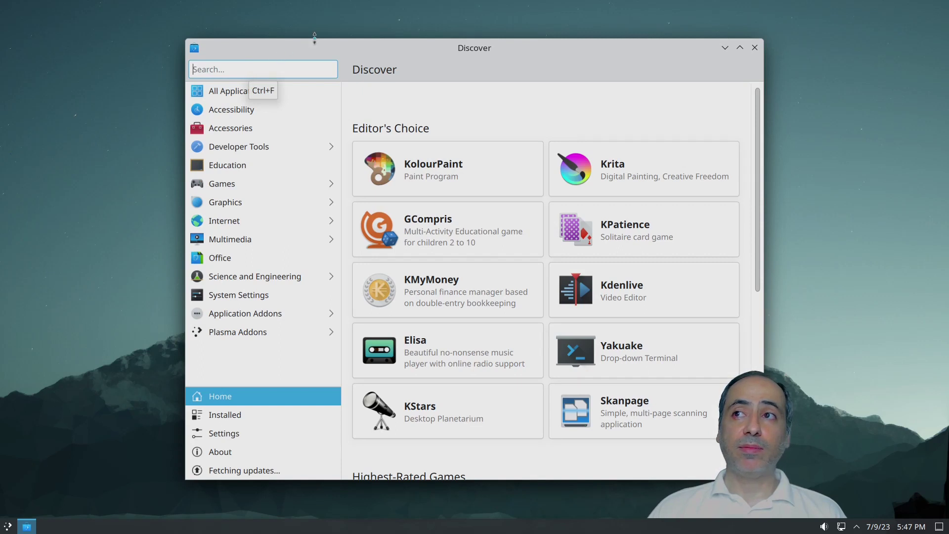
pyautogui.moveTo(402, 54); pyautogui.dragTo(246, 41)
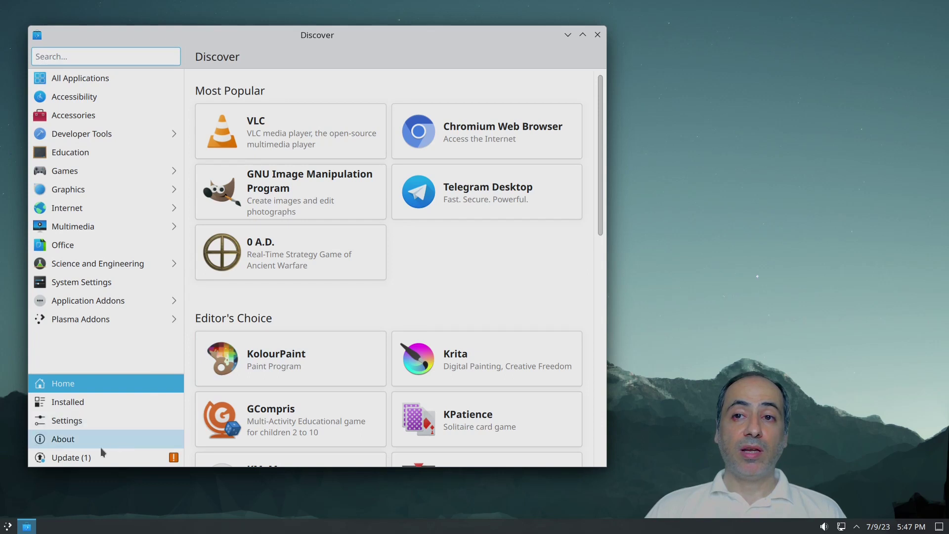
pyautogui.click(88, 458)
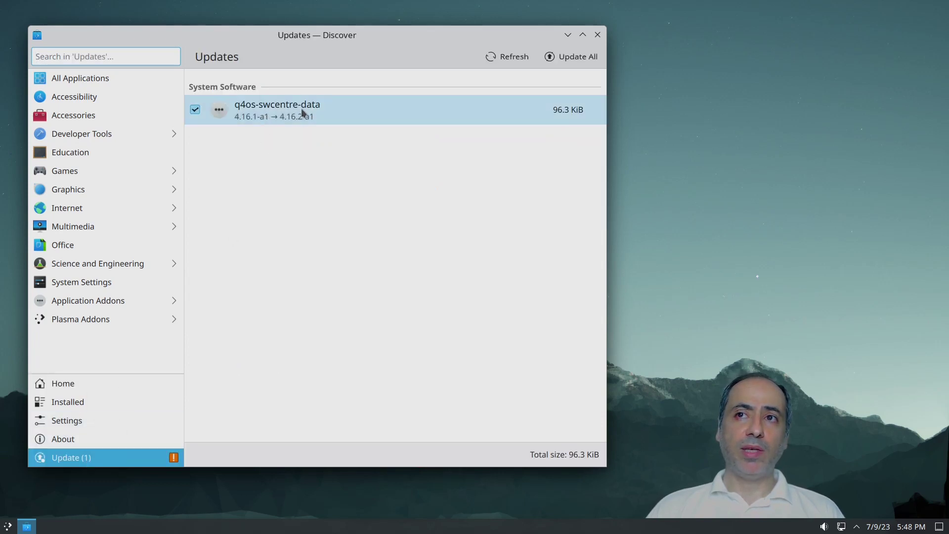
pyautogui.click(563, 55)
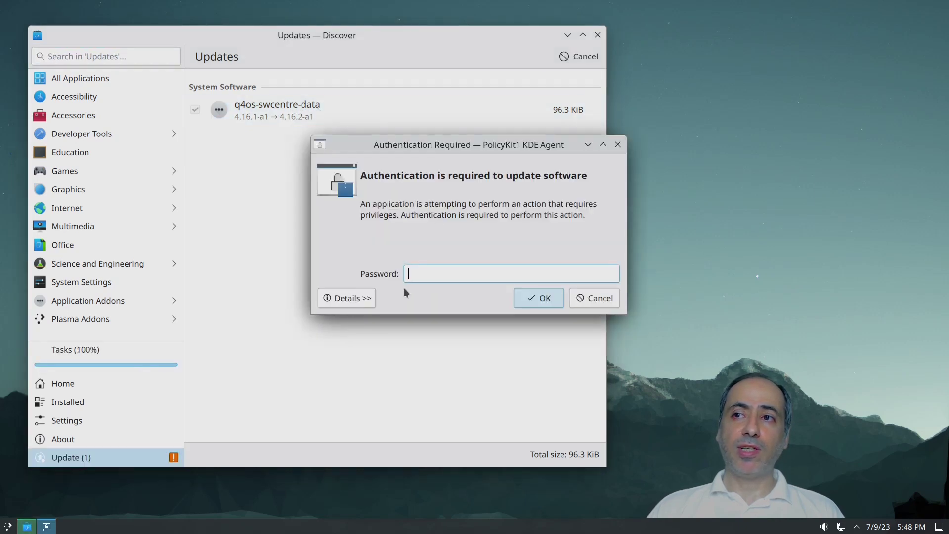
pyautogui.write('1')
pyautogui.click(540, 297)
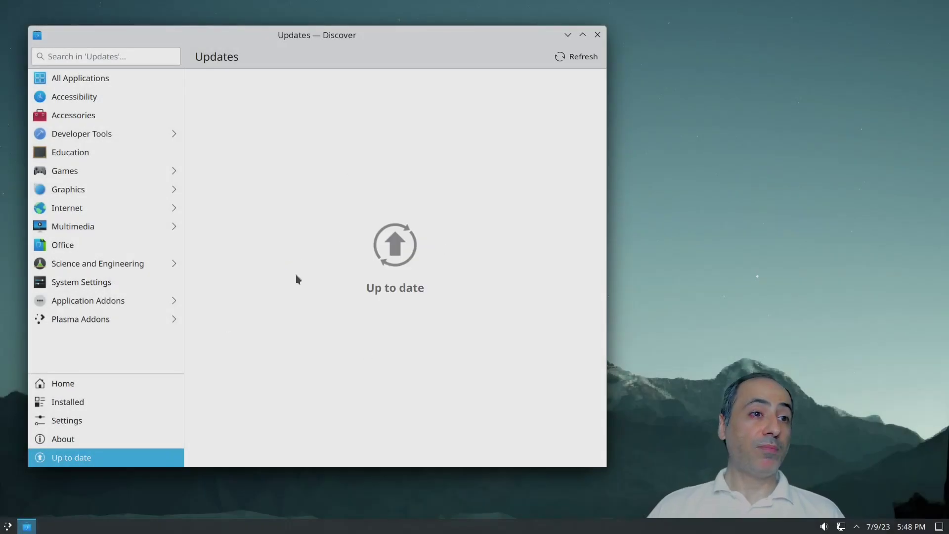
pyautogui.click(95, 426)
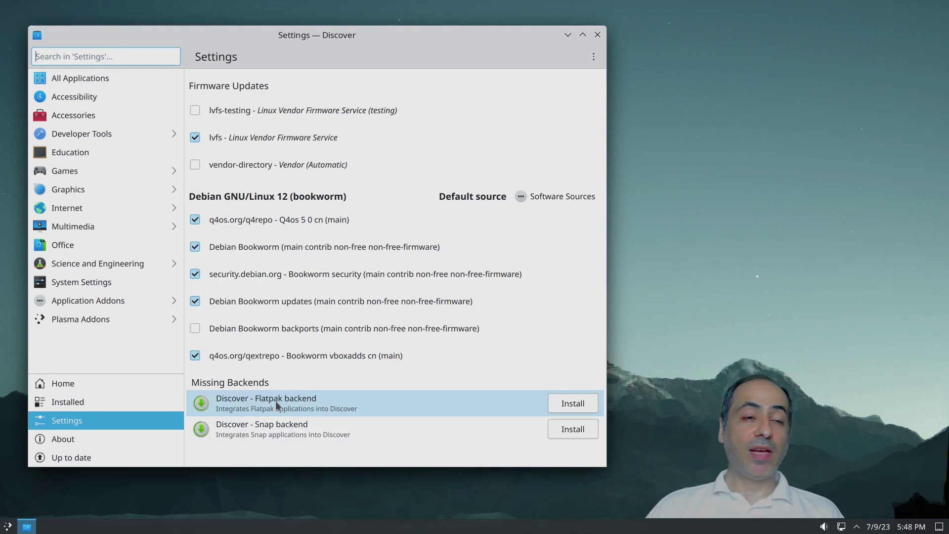
# Step: Install Discover's Flatpak backend, authorizing with the account password, then close Discover
pyautogui.click(573, 404)
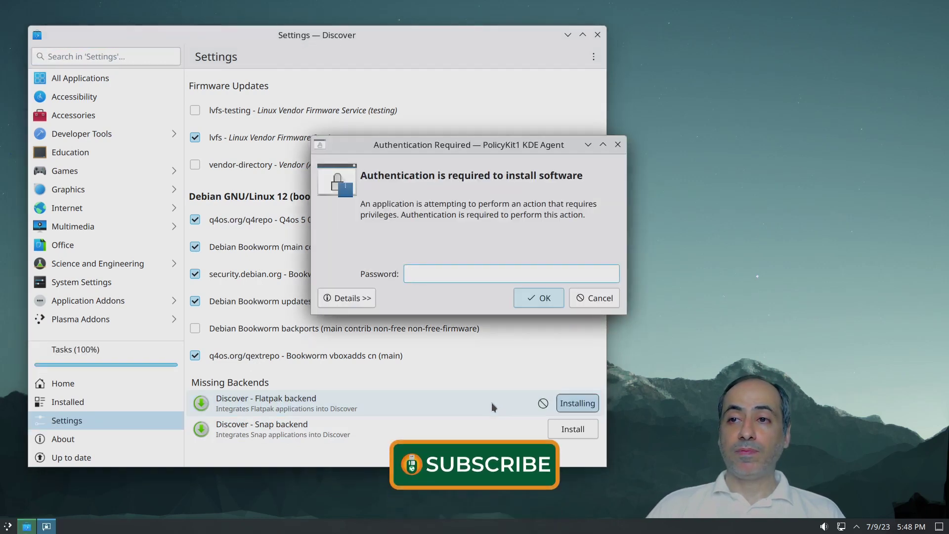
pyautogui.write('****')
pyautogui.click(536, 297)
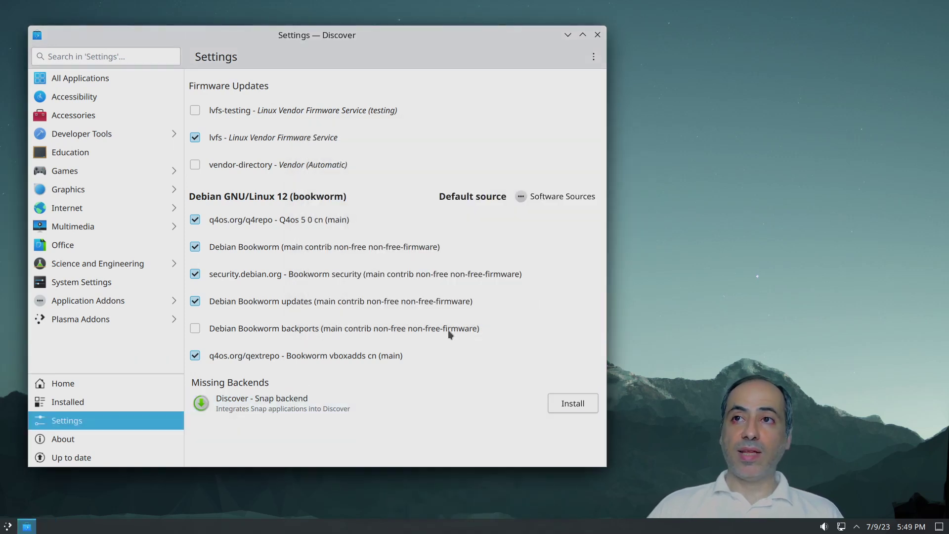
pyautogui.click(597, 34)
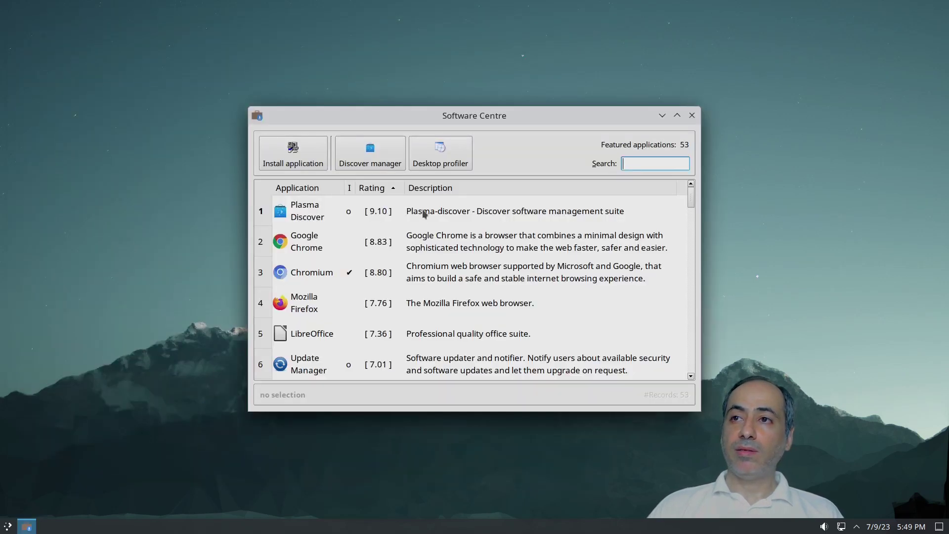
# Step: Reopen Discover, set Flatpak as the default source, add Flathub with the password, and close Discover
pyautogui.click(377, 159)
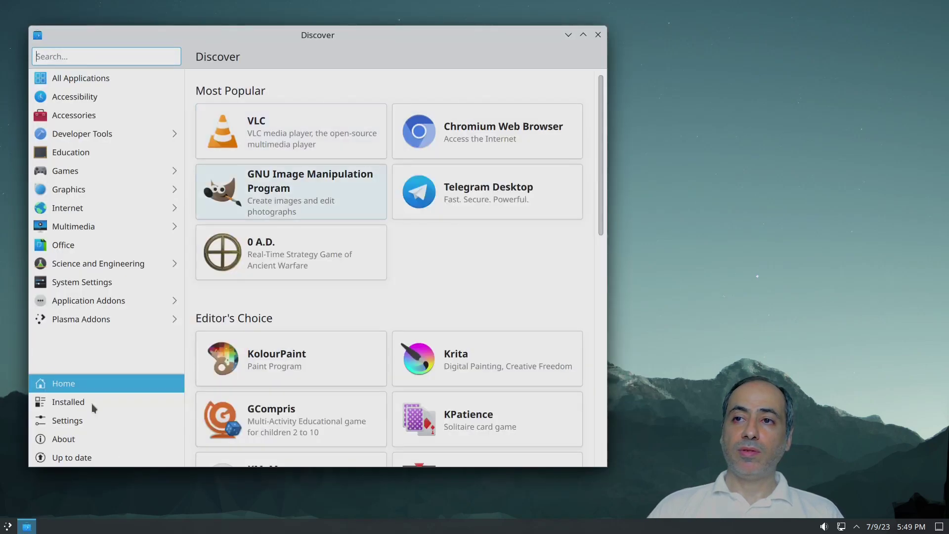
pyautogui.click(88, 421)
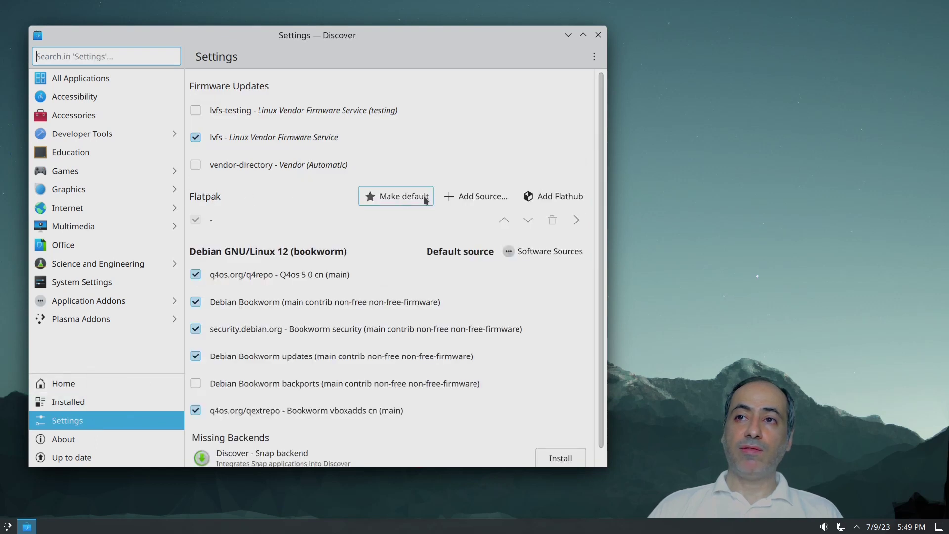
pyautogui.click(378, 199)
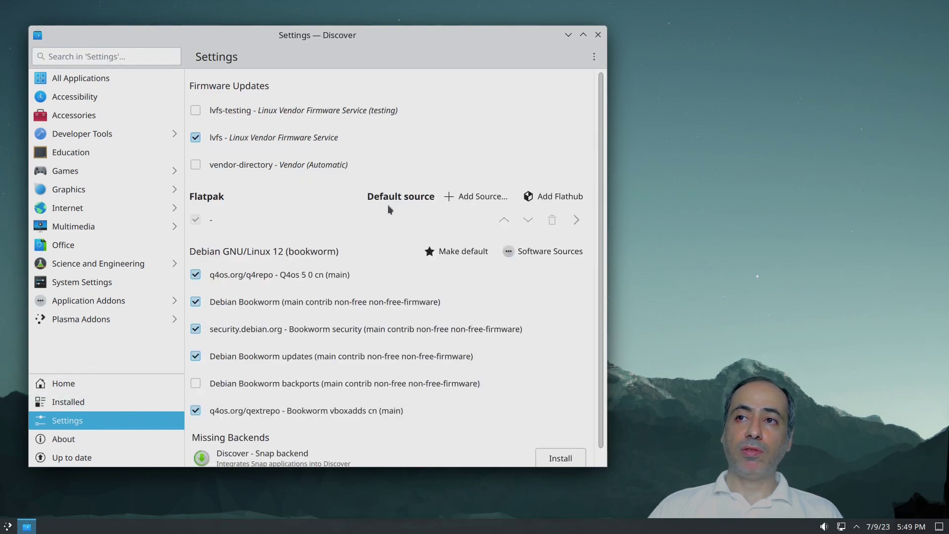
pyautogui.click(564, 197)
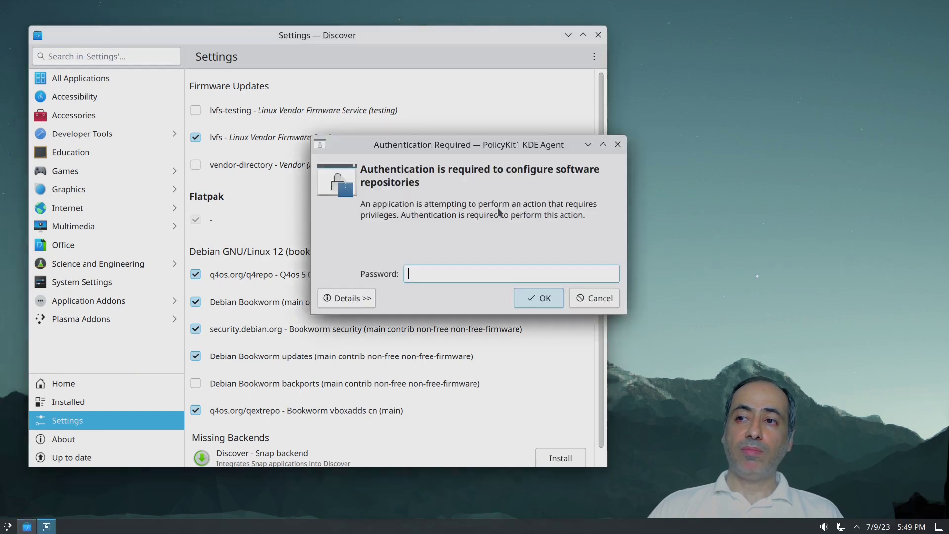
pyautogui.write('•')
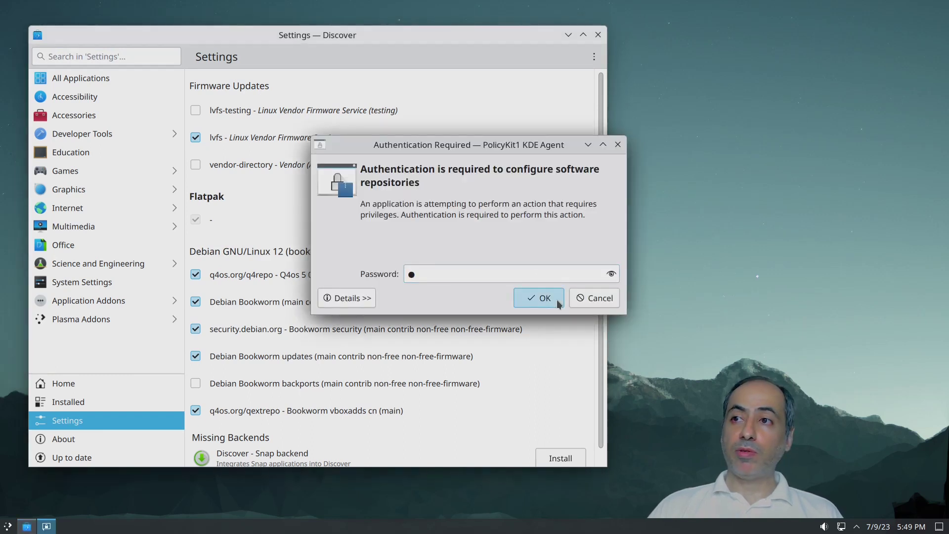
pyautogui.click(556, 300)
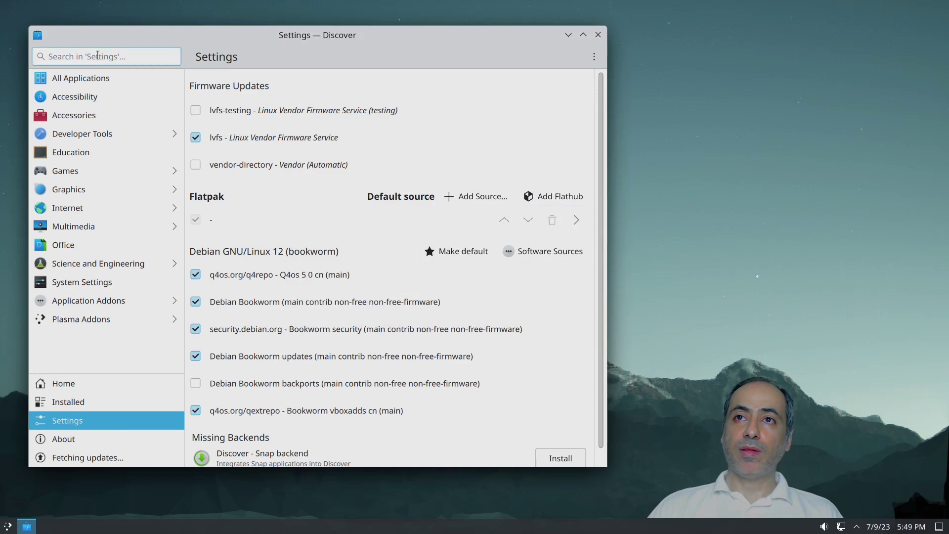
pyautogui.click(598, 35)
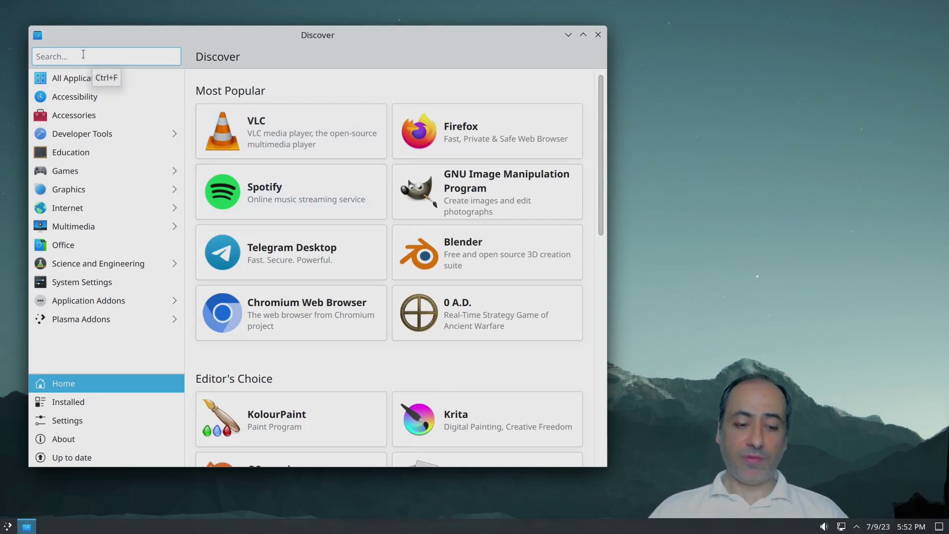
# Step: Search Discover for Shotcut, review the sources offering it, then close Discover
pyautogui.write('shotcut')
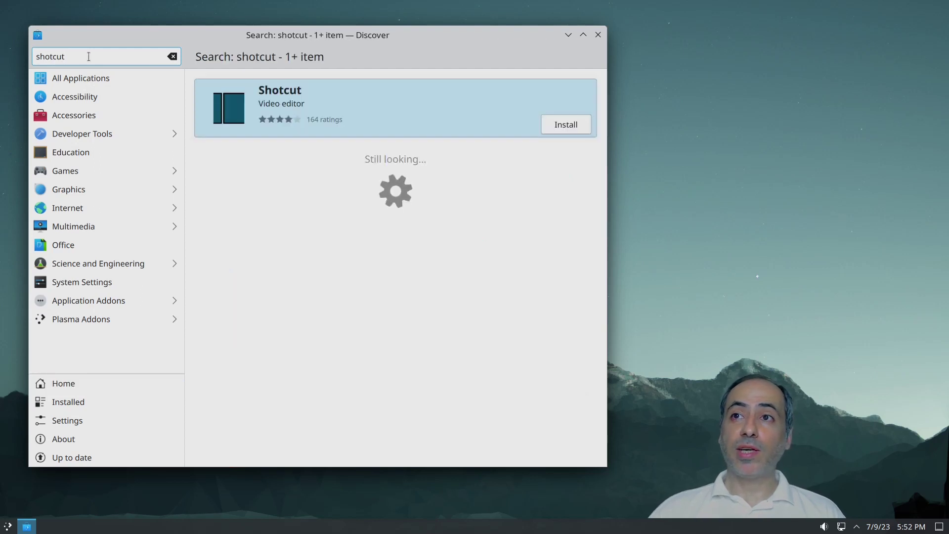
pyautogui.click(302, 108)
pyautogui.click(586, 57)
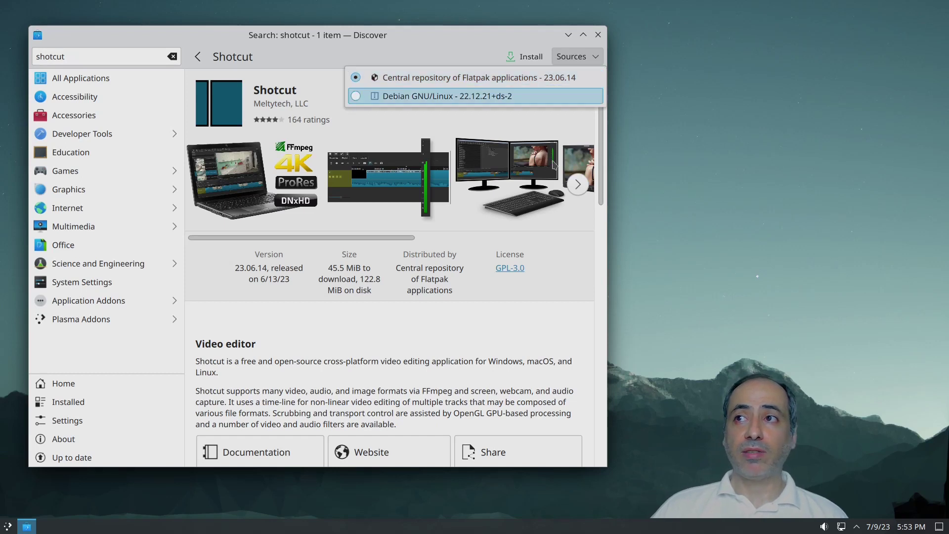
pyautogui.click(562, 310)
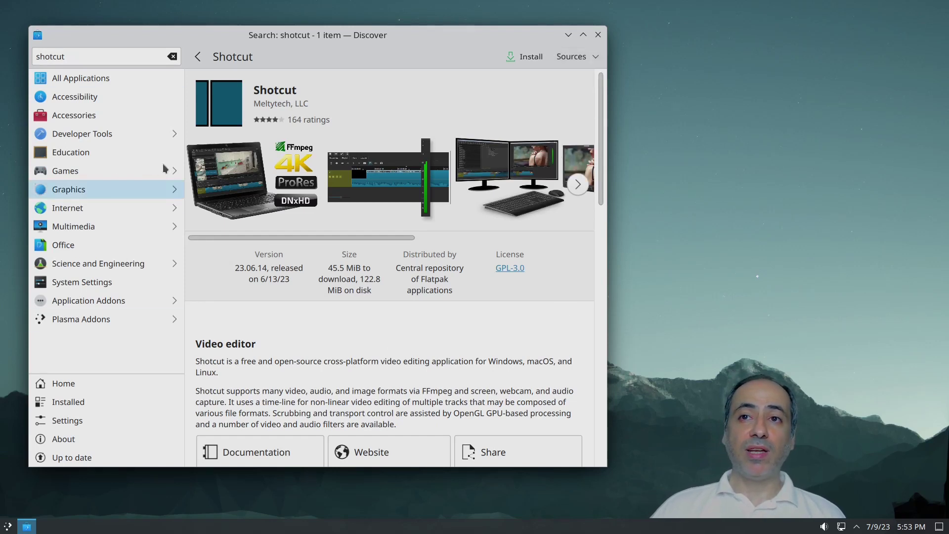
pyautogui.click(598, 35)
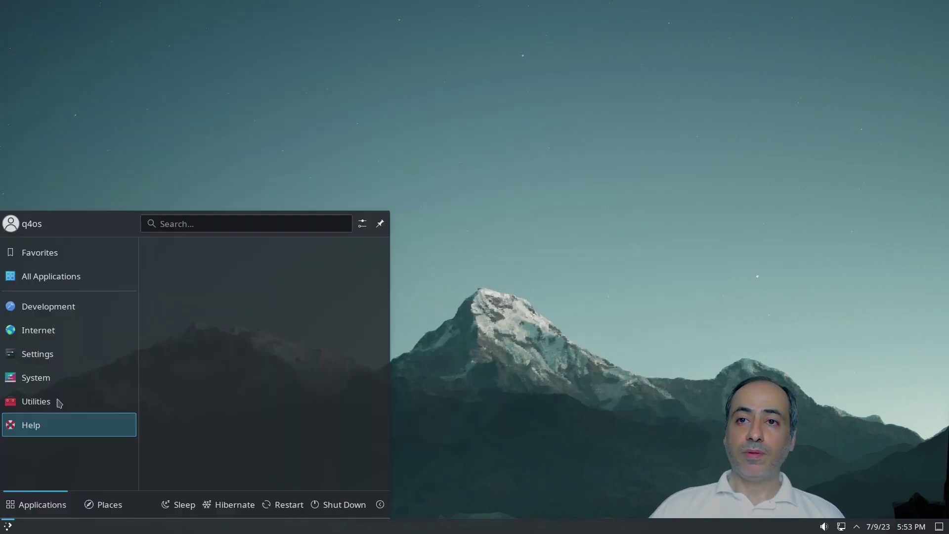
# Step: Browse the launcher categories and start the Q4OS Welcome Screen from the System section
pyautogui.click(43, 400)
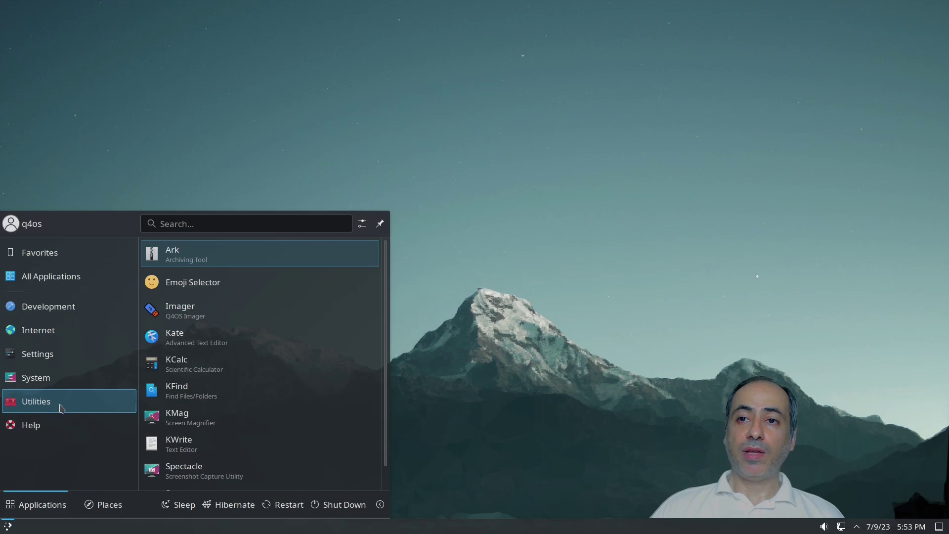
pyautogui.click(89, 307)
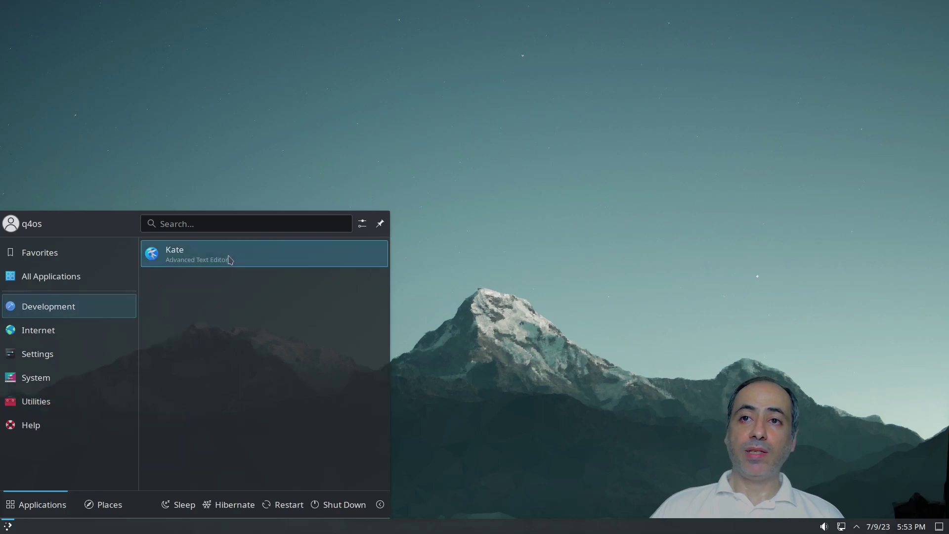
pyautogui.click(79, 336)
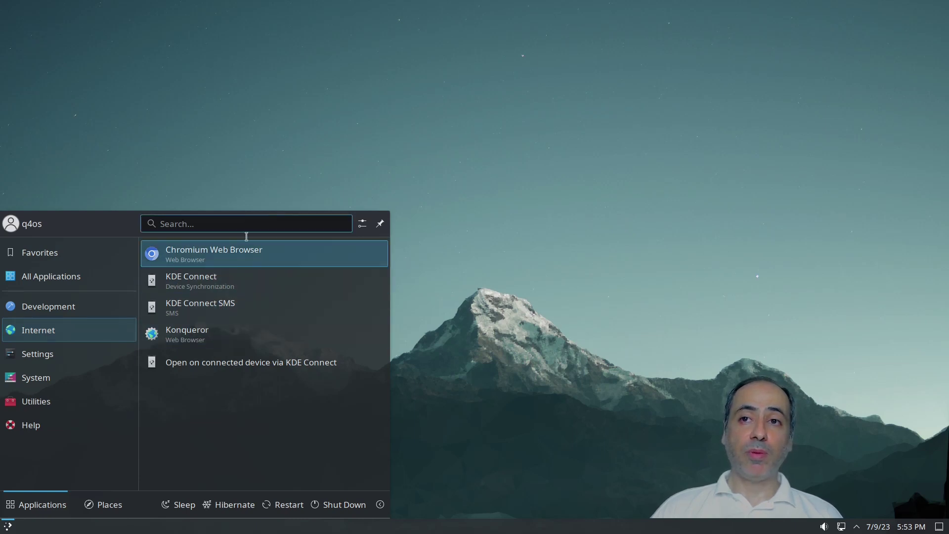
pyautogui.click(103, 354)
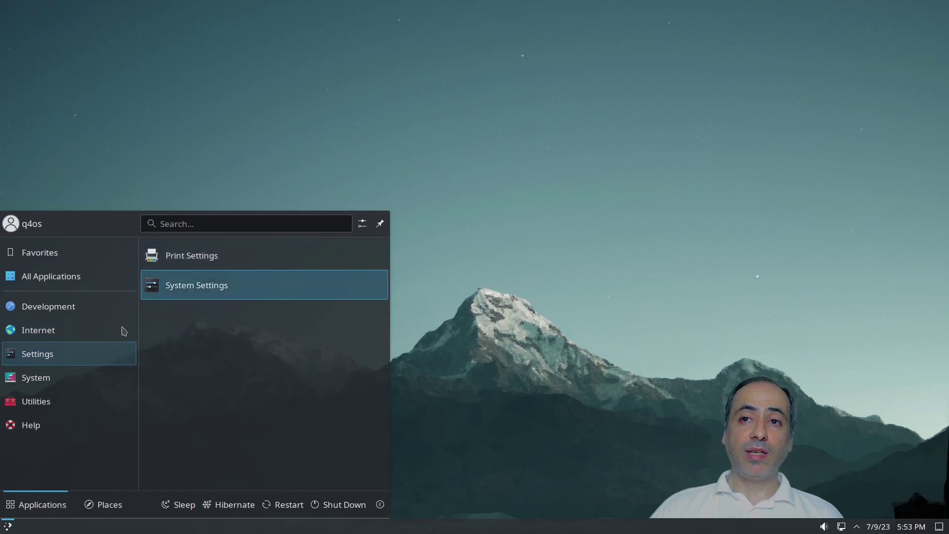
pyautogui.click(85, 382)
pyautogui.scroll(-3, 259, 346)
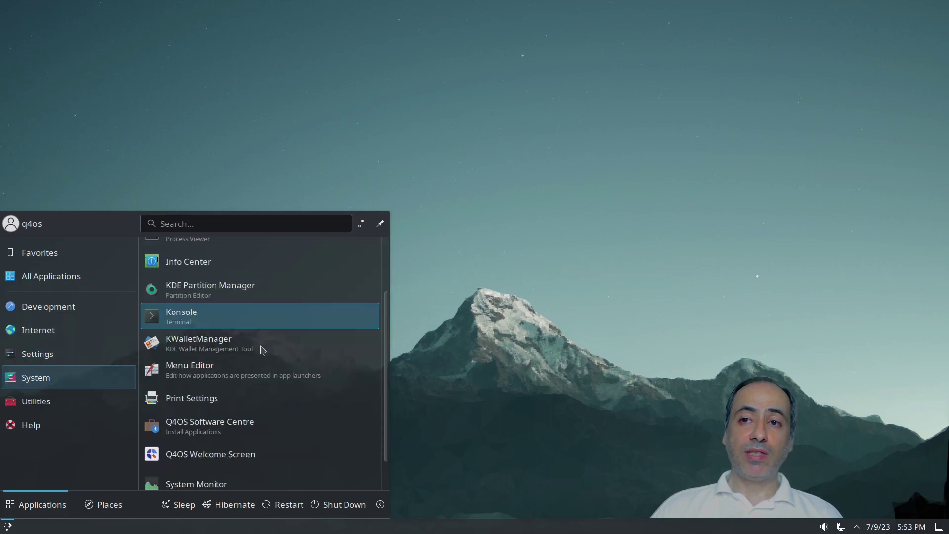
pyautogui.scroll(-2, 259, 366)
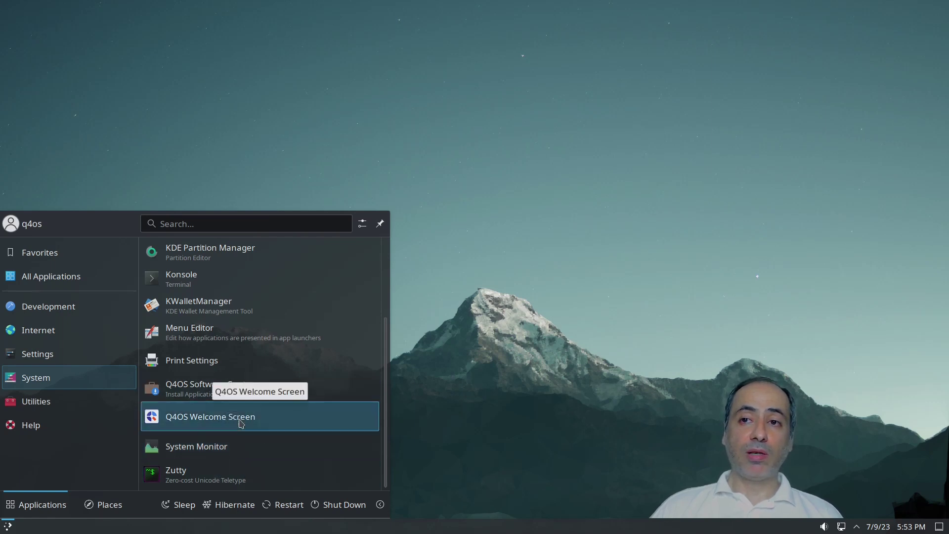
pyautogui.click(241, 424)
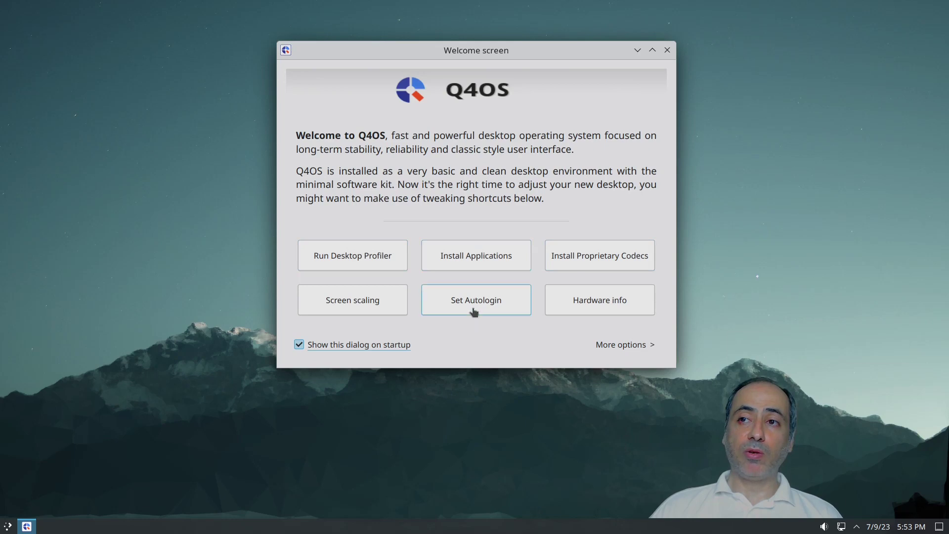
# Step: Run the proprietary Multimedia Codecs wizard from the Welcome Screen through installation to Finish
pyautogui.click(591, 260)
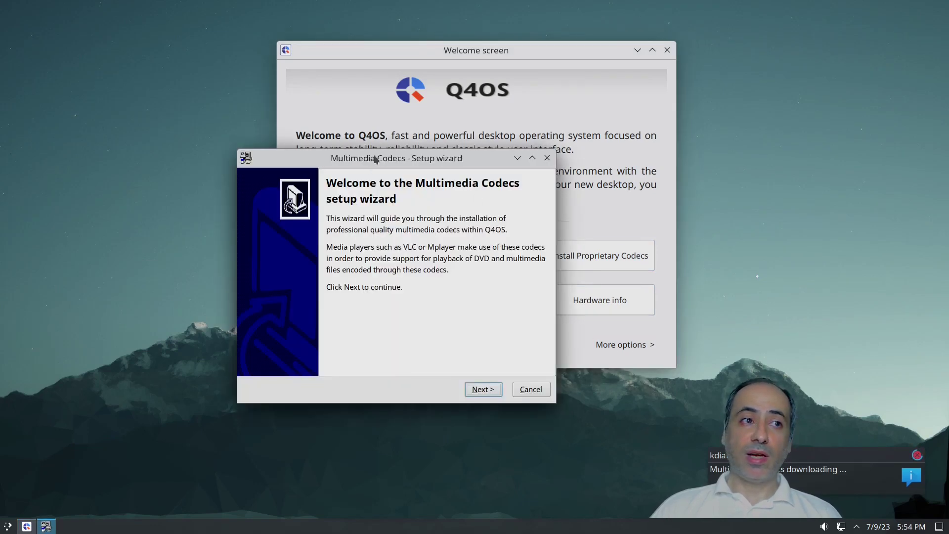
pyautogui.click(497, 395)
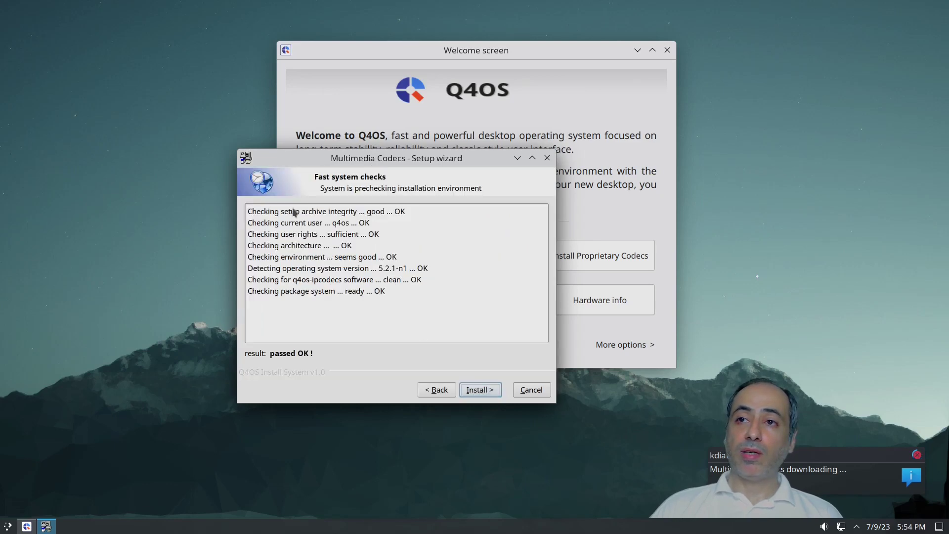
pyautogui.click(479, 391)
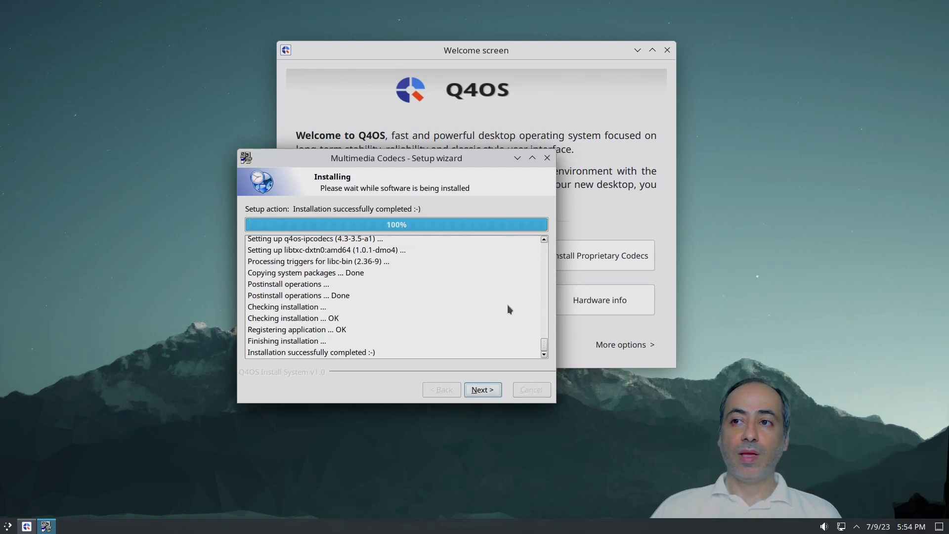
pyautogui.click(481, 390)
pyautogui.click(478, 391)
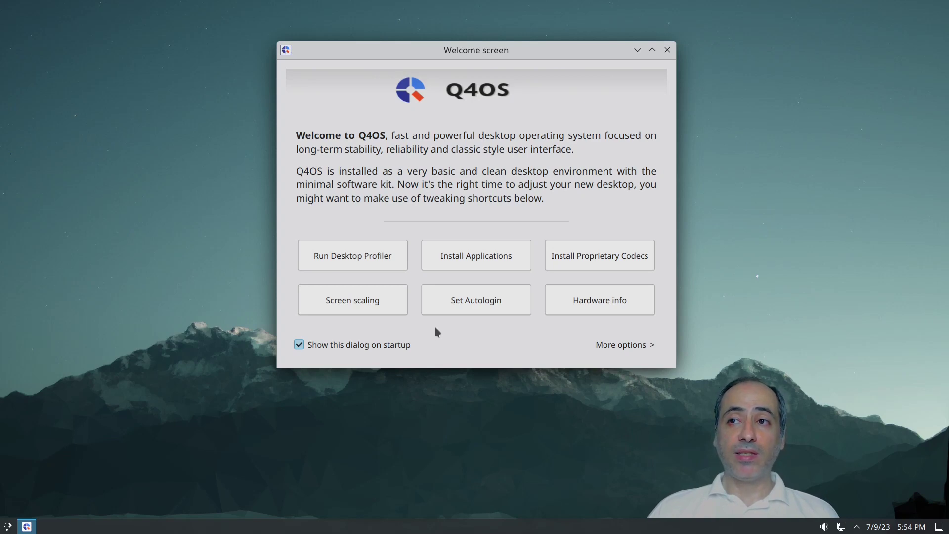
# Step: Launch Discover from the launcher, find vokoscreen-ng and install it with the account password
pyautogui.click(5, 527)
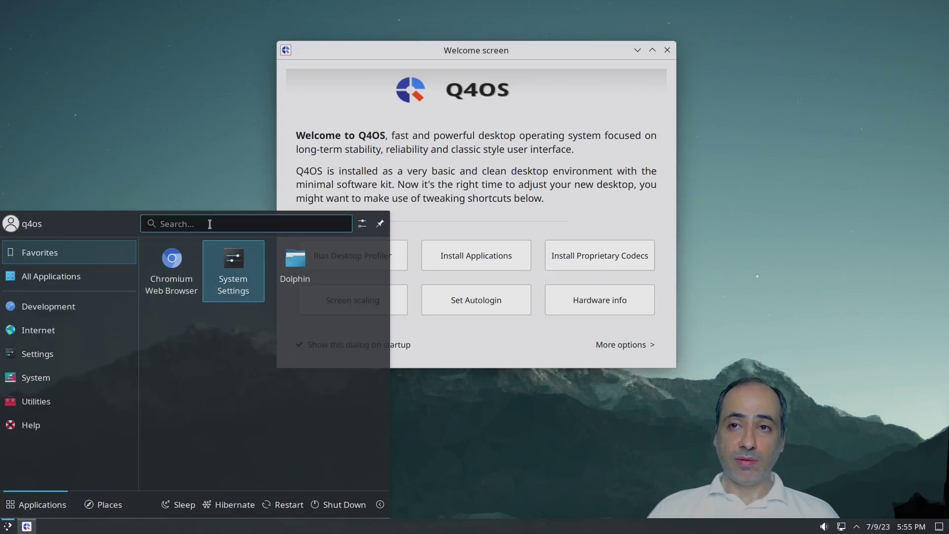
pyautogui.write('d')
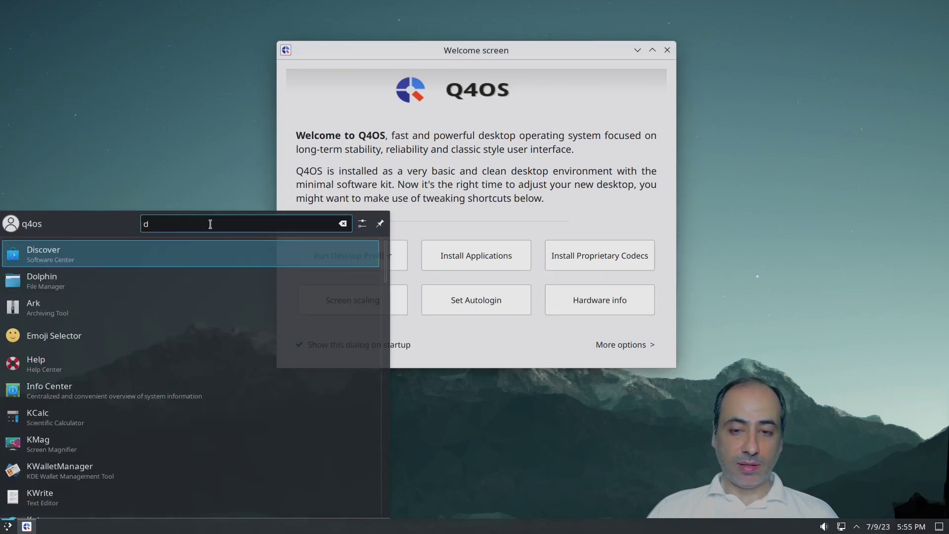
pyautogui.write('i')
pyautogui.click(198, 257)
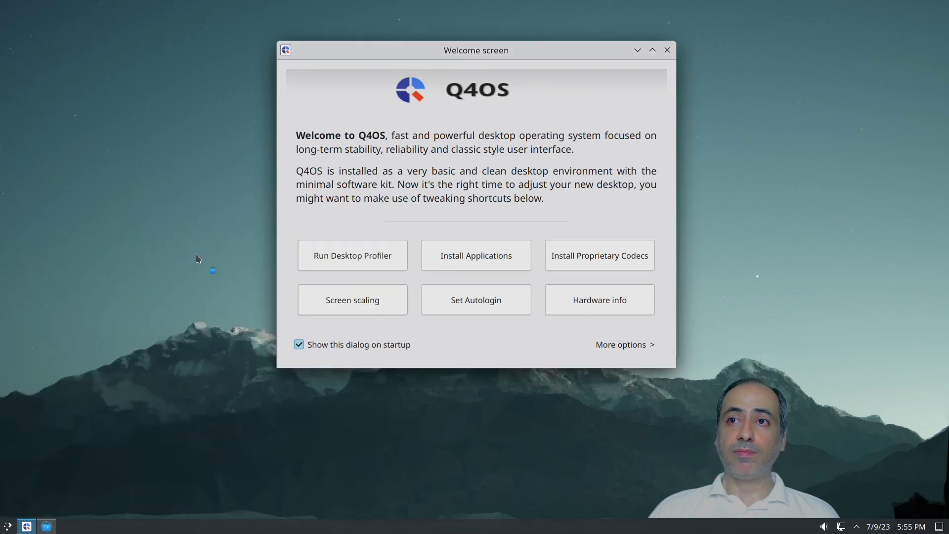
pyautogui.write('vokoscreen')
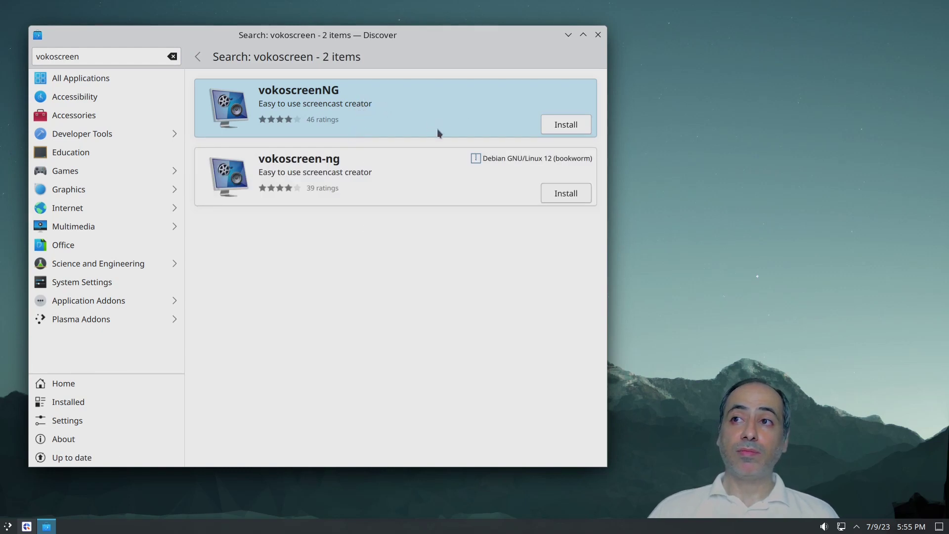
pyautogui.click(315, 181)
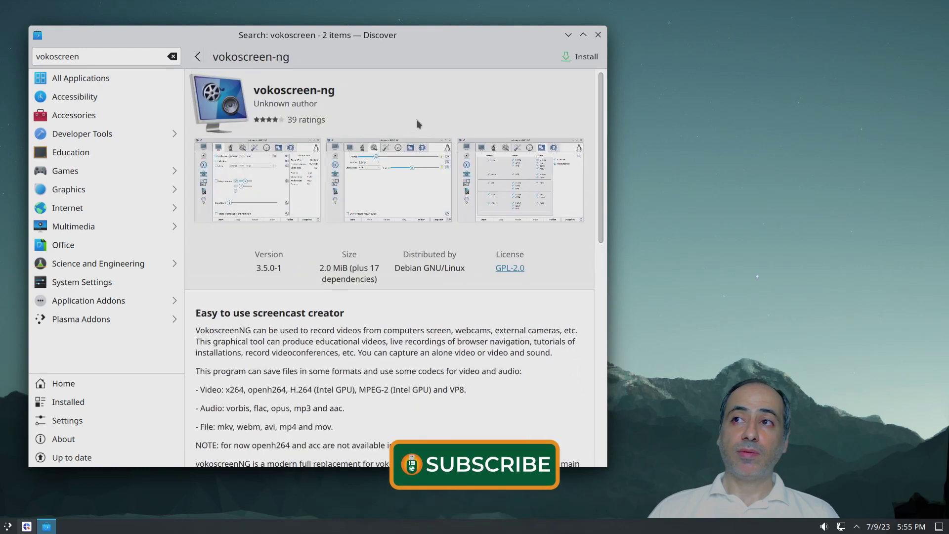
pyautogui.click(583, 61)
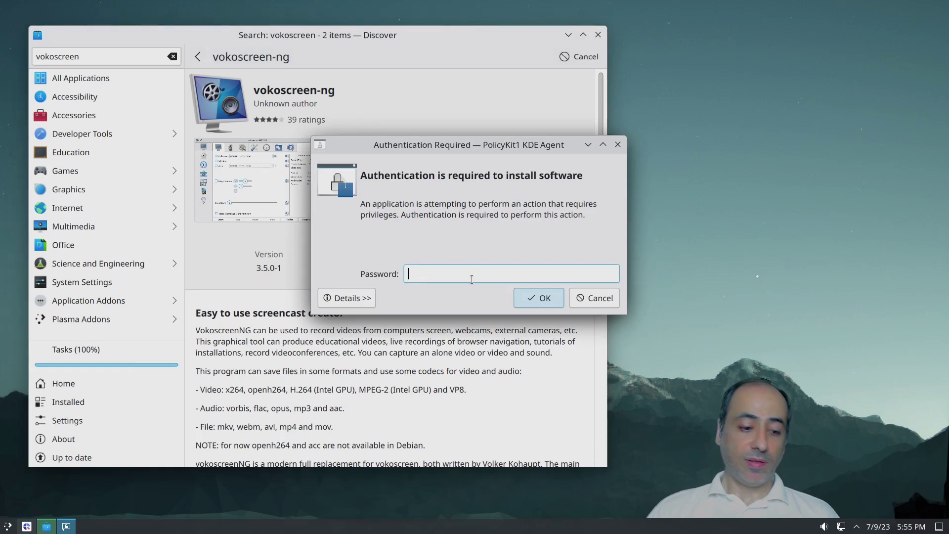
pyautogui.write('•')
pyautogui.press('Return')
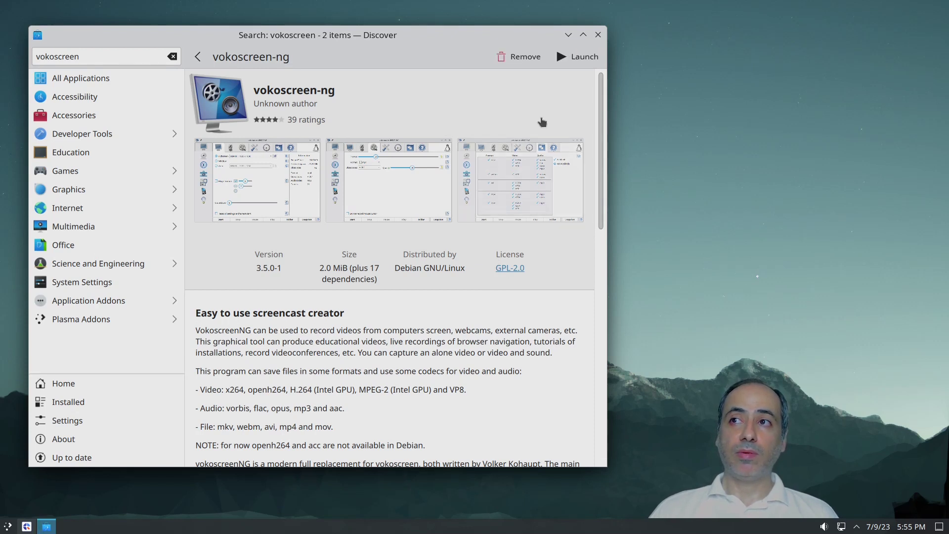
# Step: Launch vokoscreenNG, close Discover, and view the recorder's available formats and codecs table
pyautogui.click(582, 57)
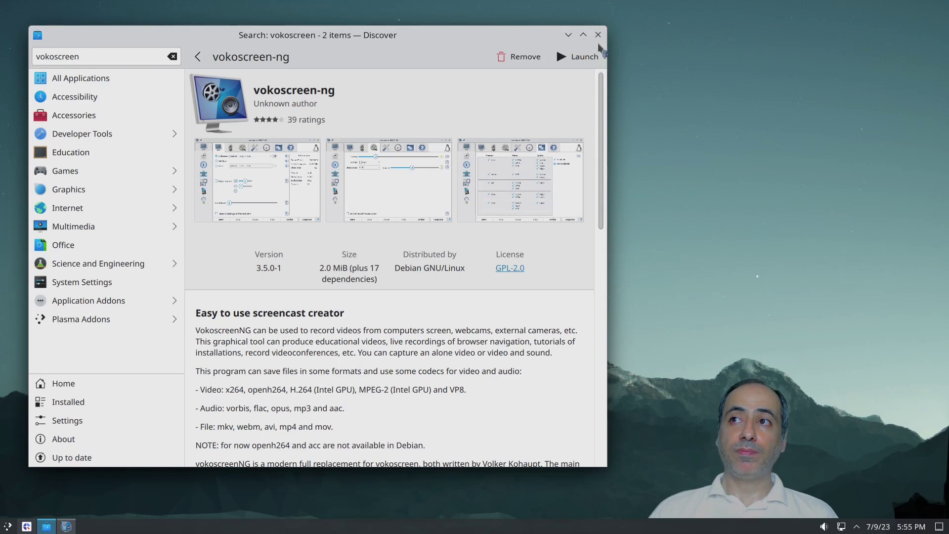
pyautogui.click(583, 35)
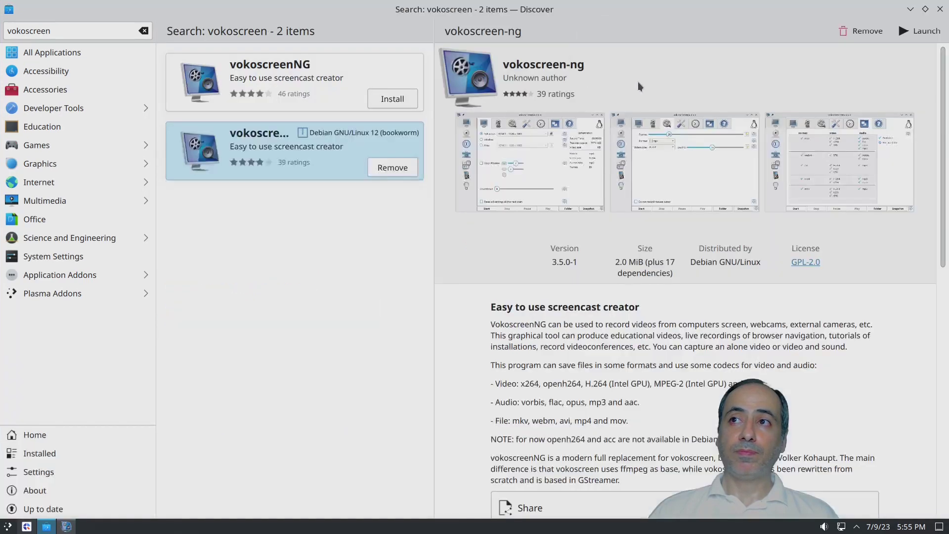
pyautogui.click(940, 8)
pyautogui.moveTo(456, 110); pyautogui.dragTo(375, 103)
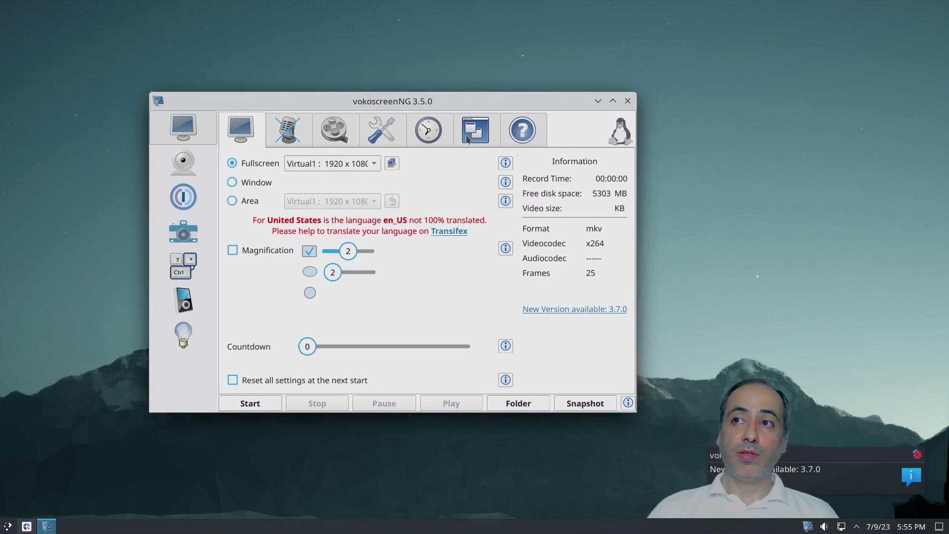
pyautogui.click(468, 138)
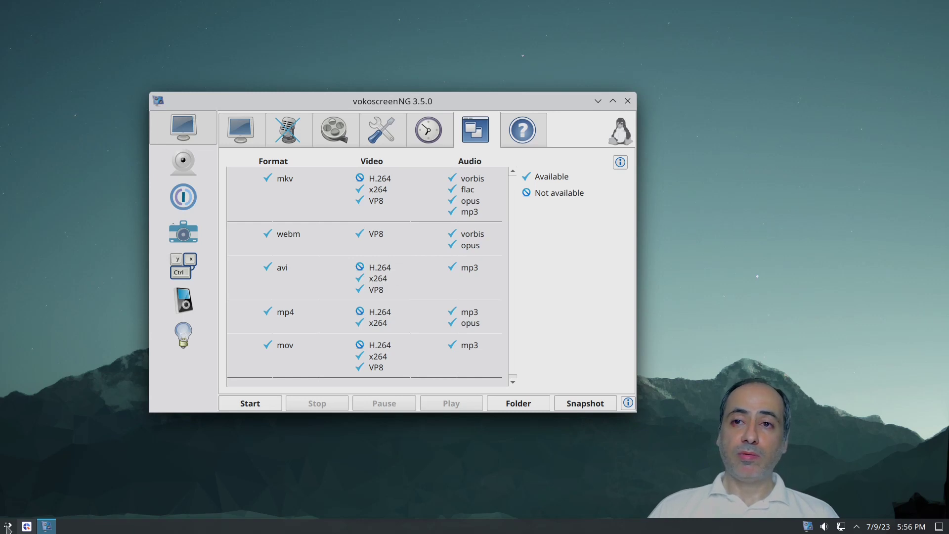
pyautogui.click(7, 526)
pyautogui.click(90, 282)
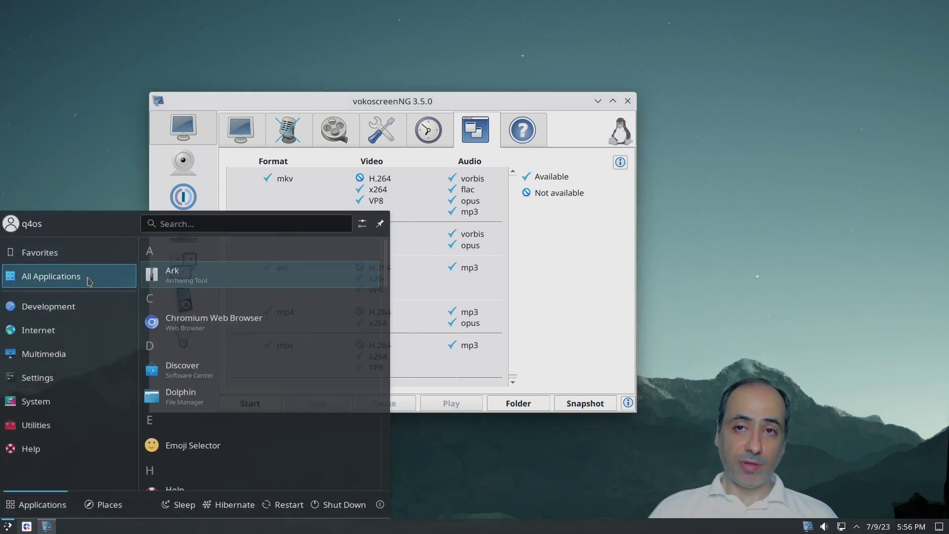
# Step: Search the launcher for 'term' and start Konsole
pyautogui.click(222, 224)
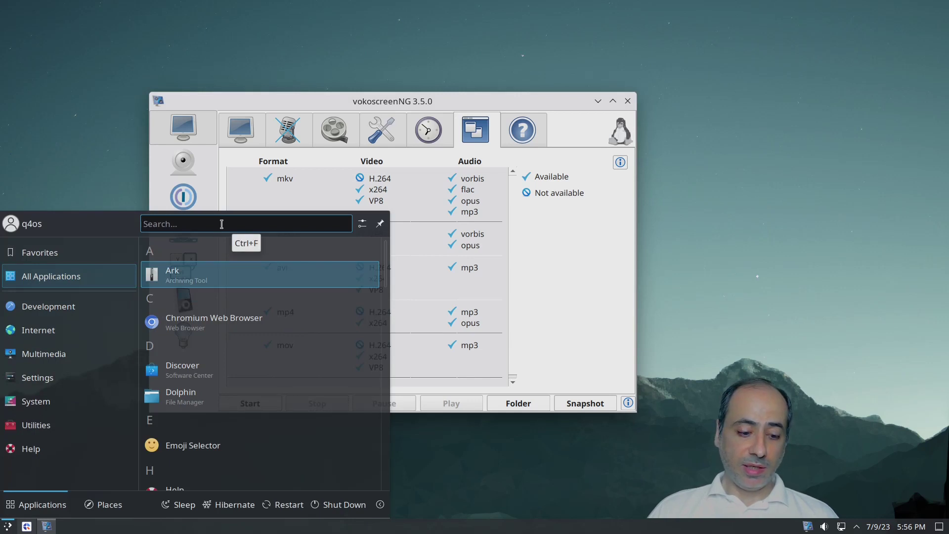
pyautogui.write('term')
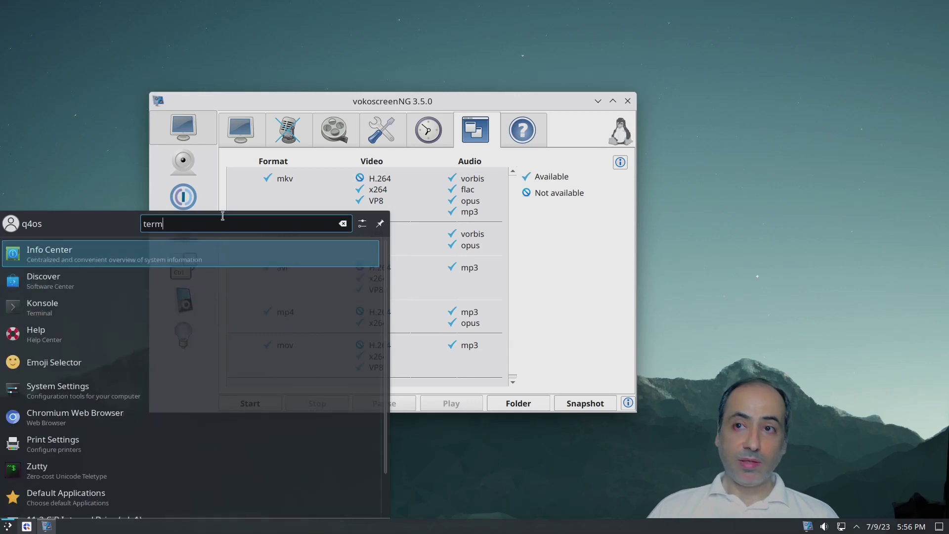
pyautogui.click(179, 261)
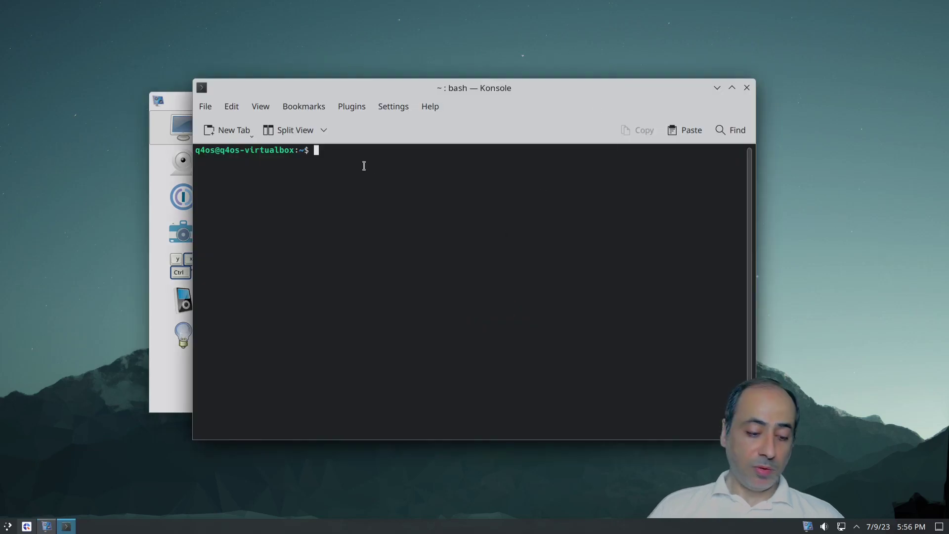
# Step: Install gstreamer1.0-plugins-bad and its 40 dependencies with sudo apt, then close Konsole
pyautogui.write('sudo apt ')
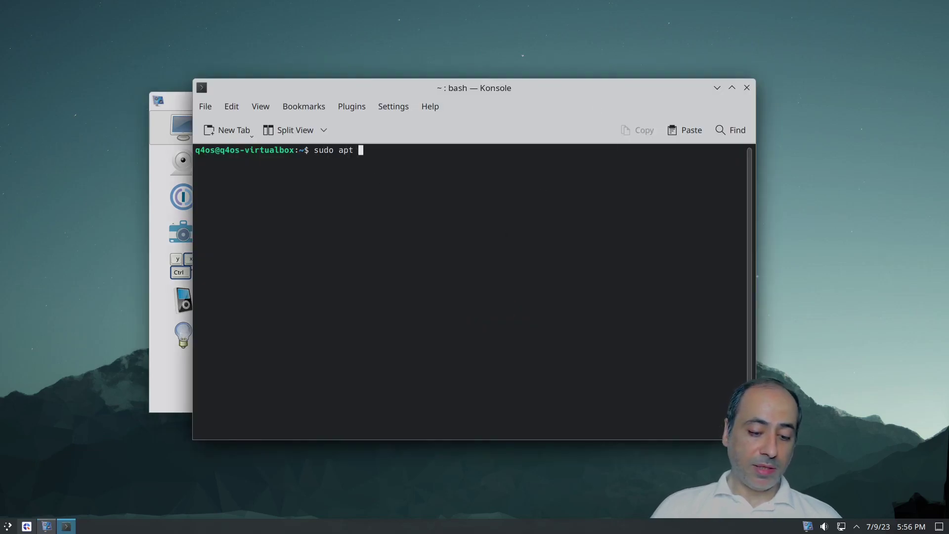
pyautogui.write('install ')
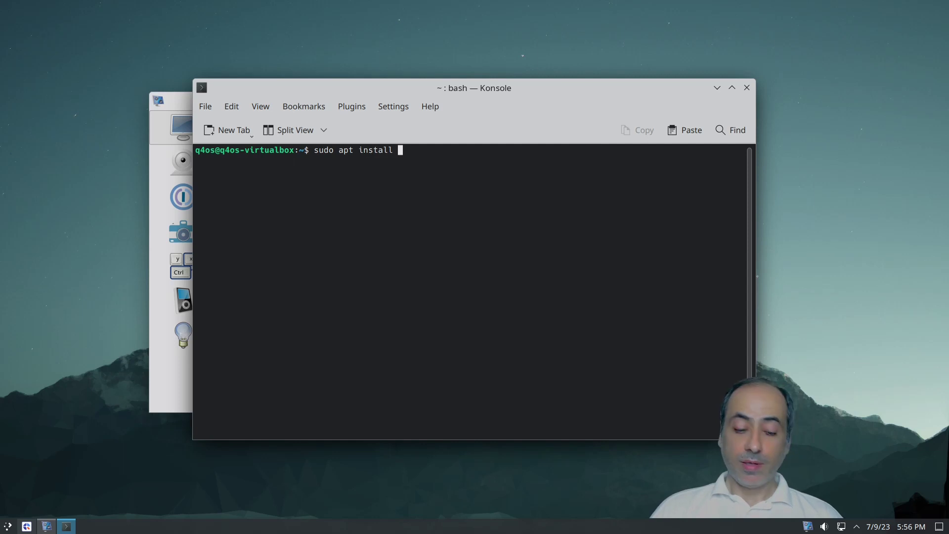
pyautogui.write('gstream')
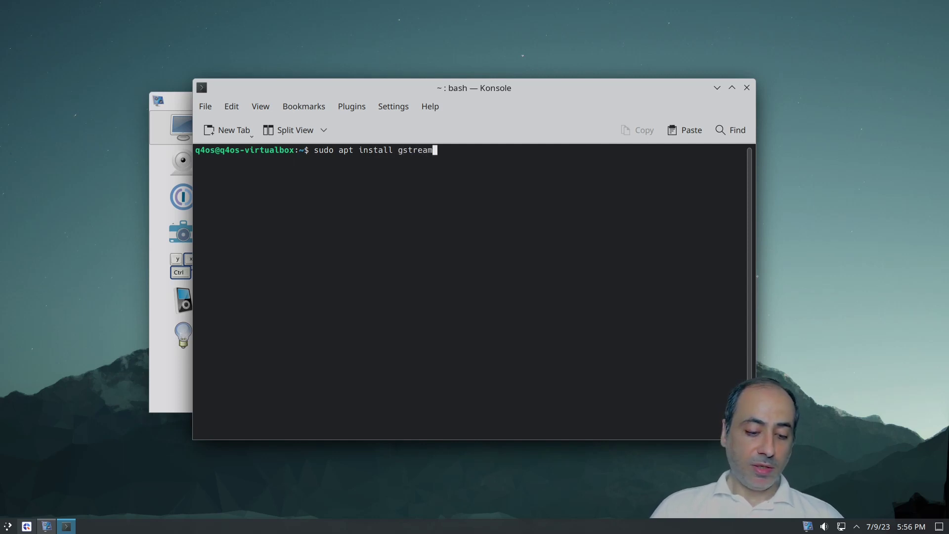
pyautogui.write('er1.0-plu')
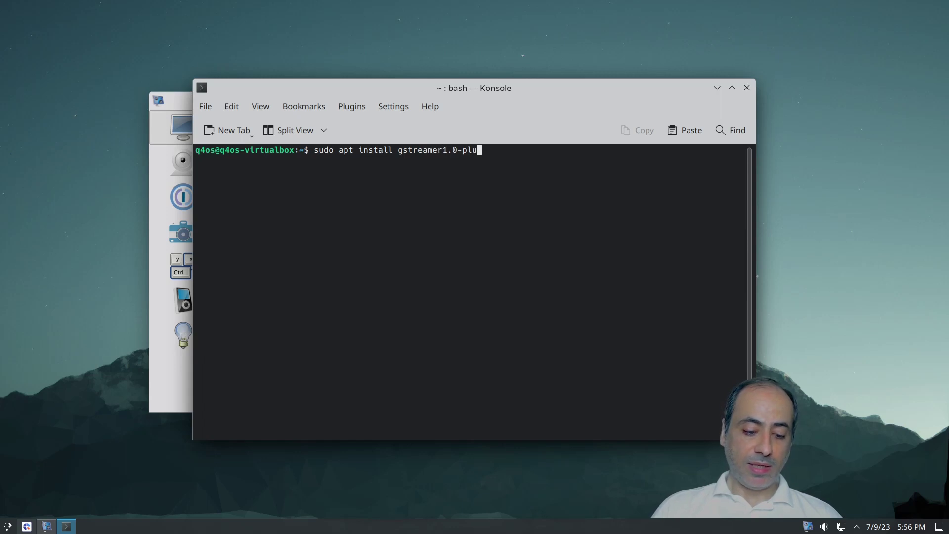
pyautogui.write('gins-bad')
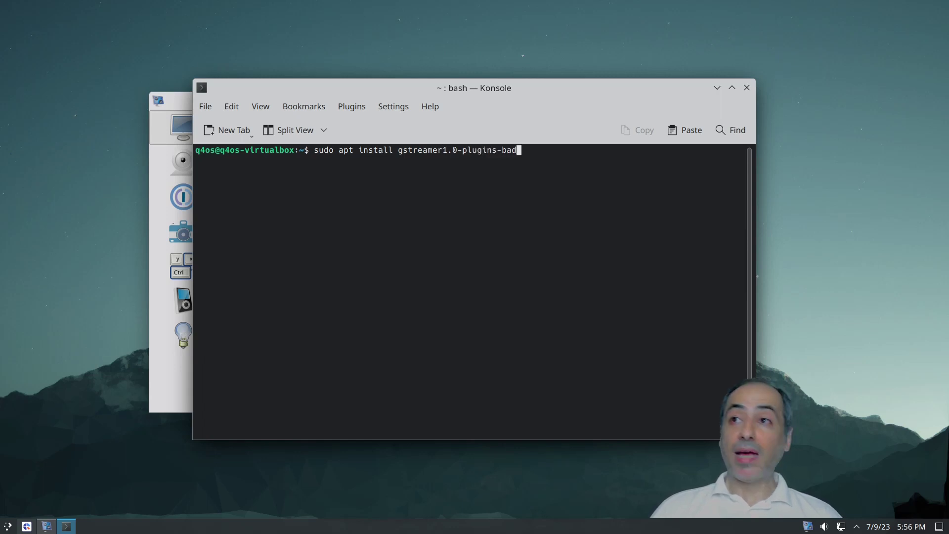
pyautogui.press('Return')
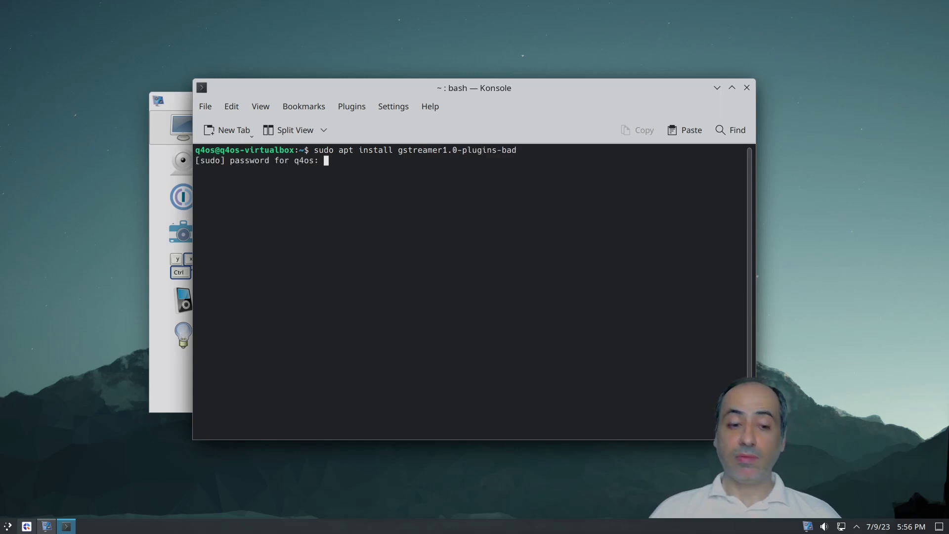
pyautogui.press('Return')
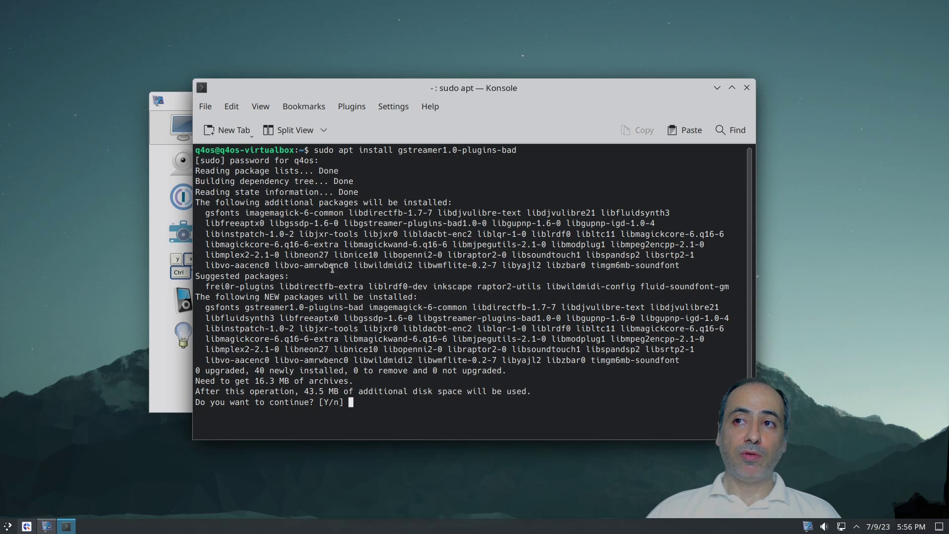
pyautogui.write('y')
pyautogui.press('Return')
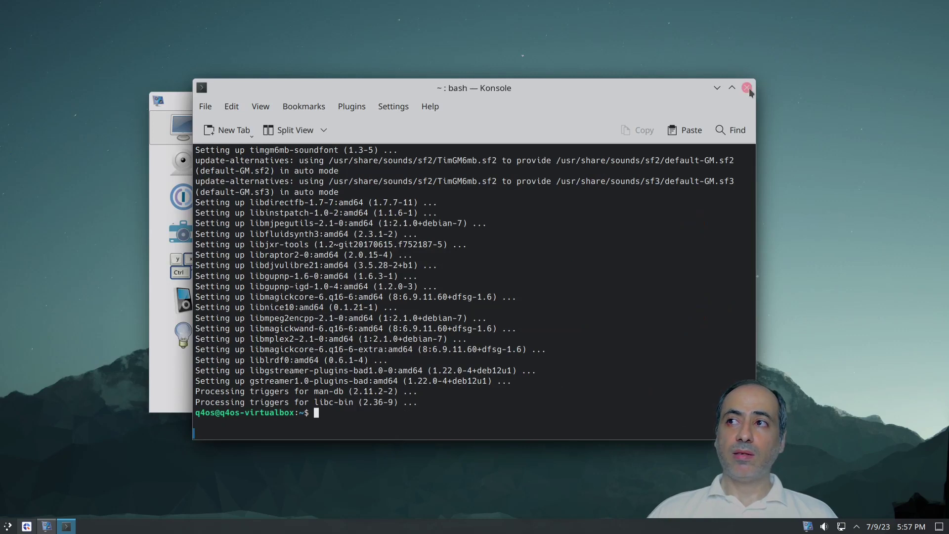
pyautogui.click(746, 88)
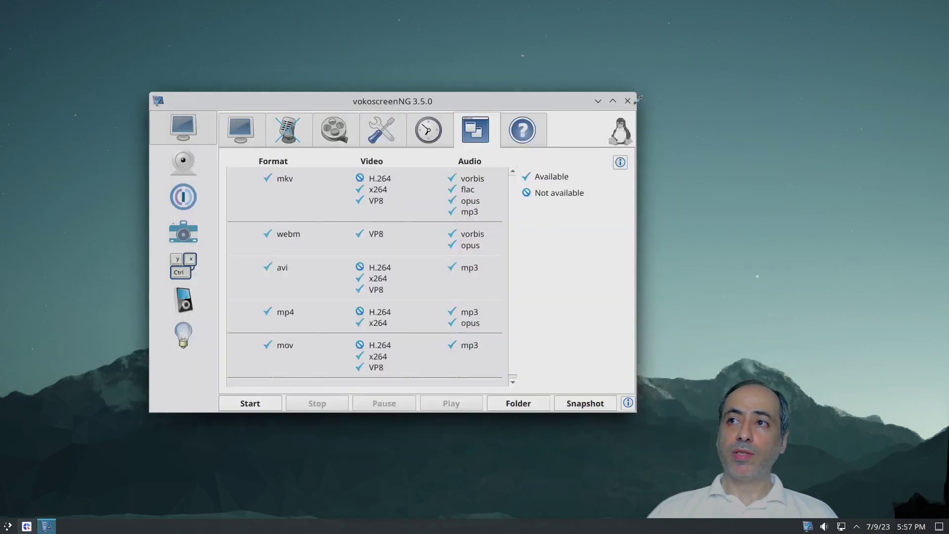
# Step: Relaunch vokoscreenNG, check its Available Formats table for H.264 support, then close it
pyautogui.click(627, 101)
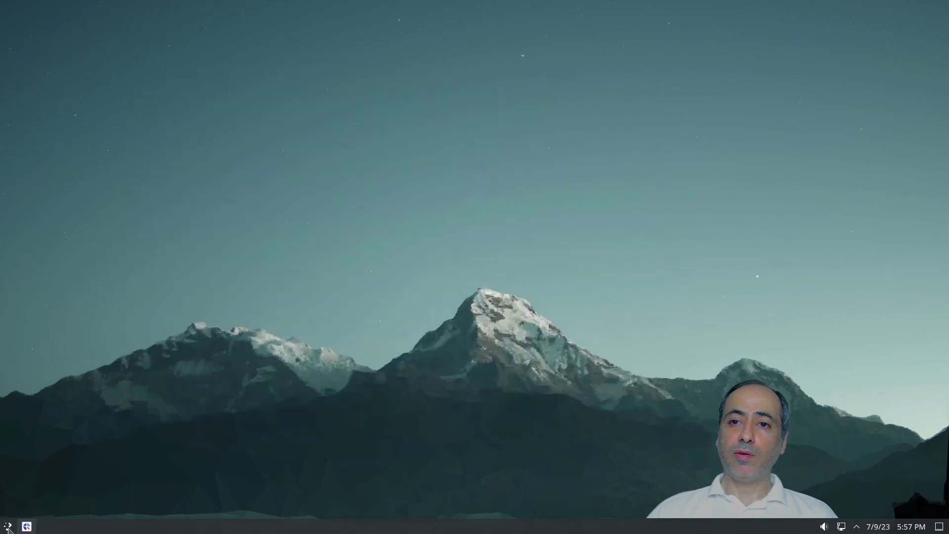
pyautogui.click(7, 527)
pyautogui.write('vo')
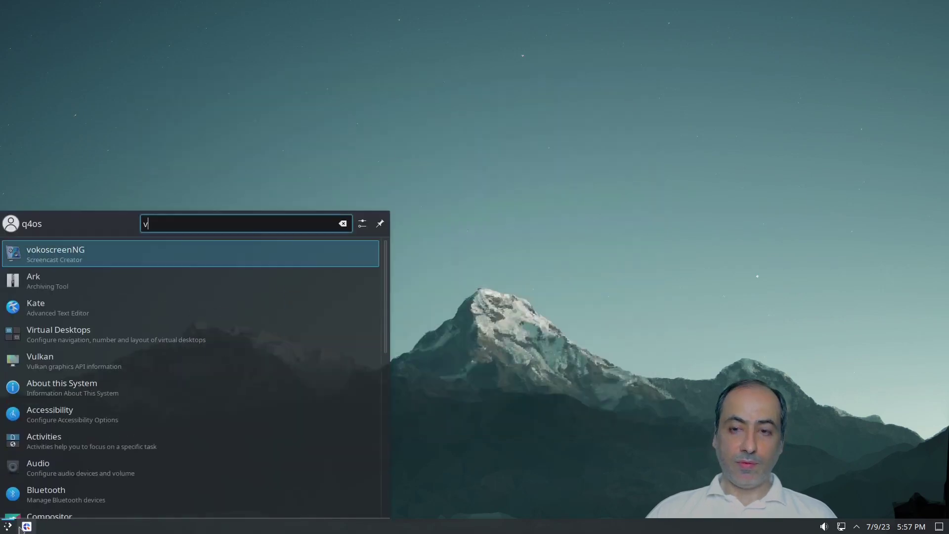
pyautogui.click(156, 259)
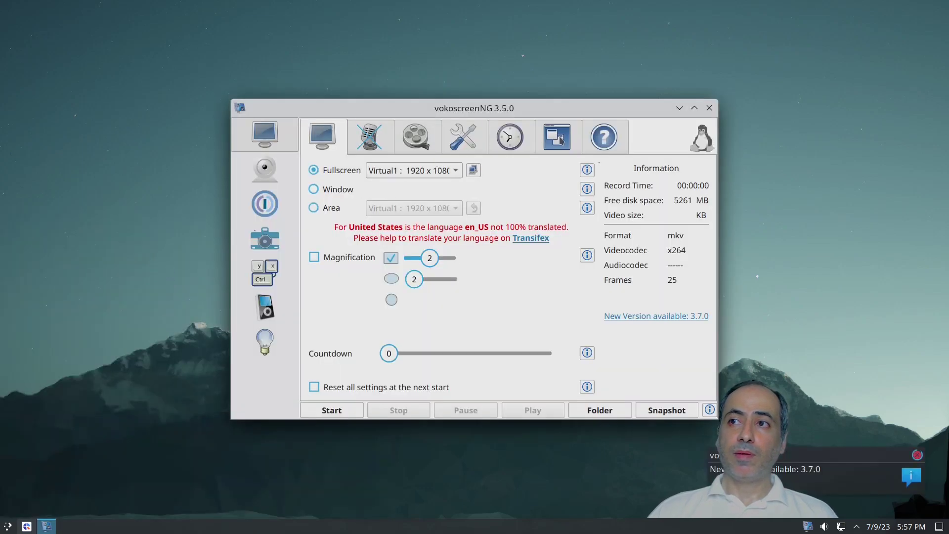
pyautogui.click(558, 138)
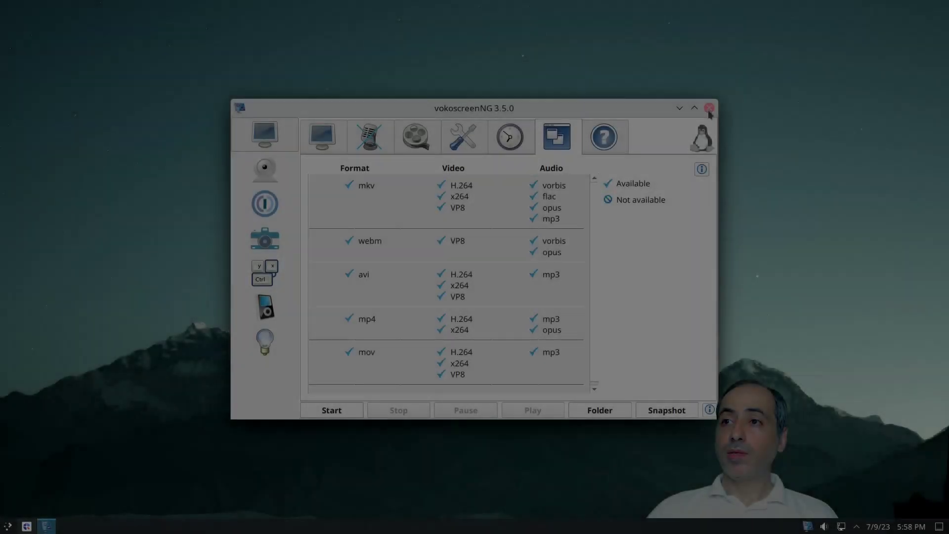
pyautogui.click(708, 108)
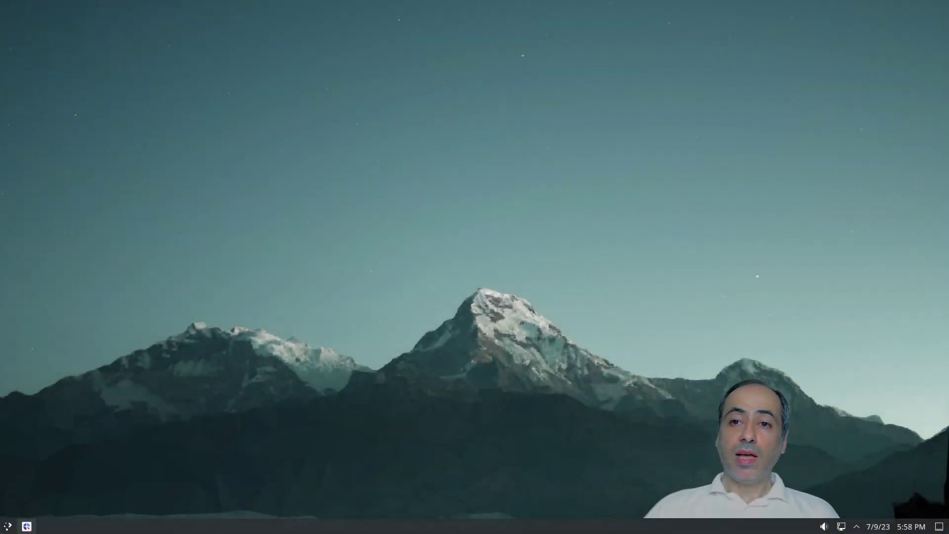
pyautogui.click(8, 526)
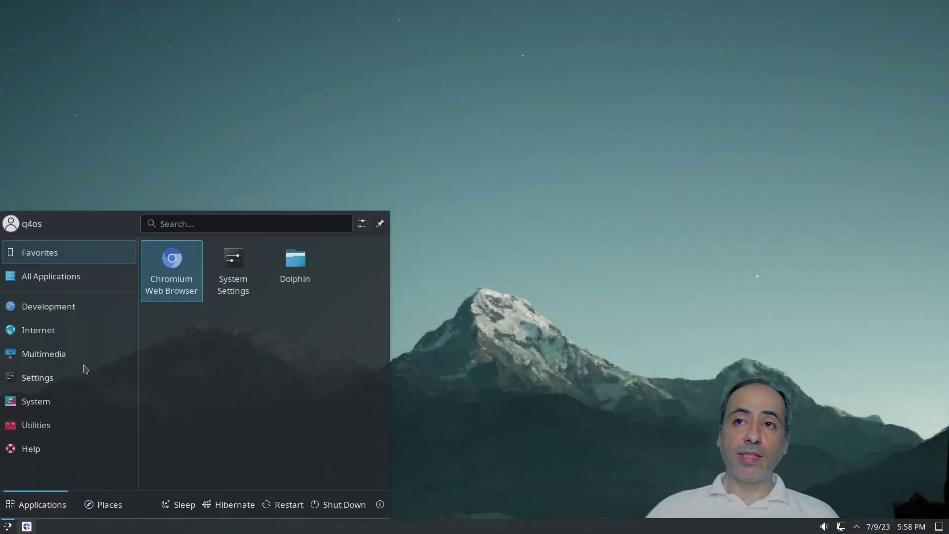
# Step: Apply the Q4OS Debonaire global theme, including its appearance and desktop layout
pyautogui.click(205, 220)
pyautogui.write('appea')
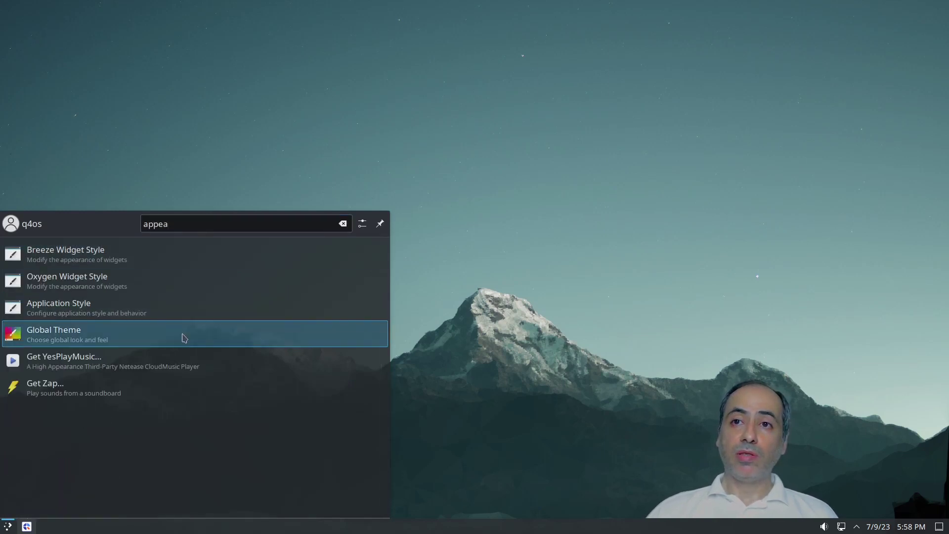
pyautogui.click(184, 337)
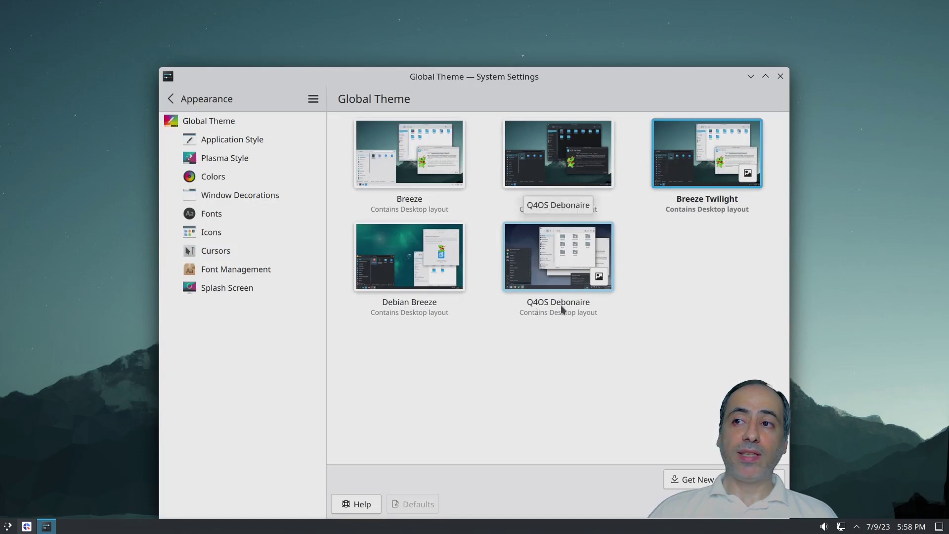
pyautogui.click(576, 296)
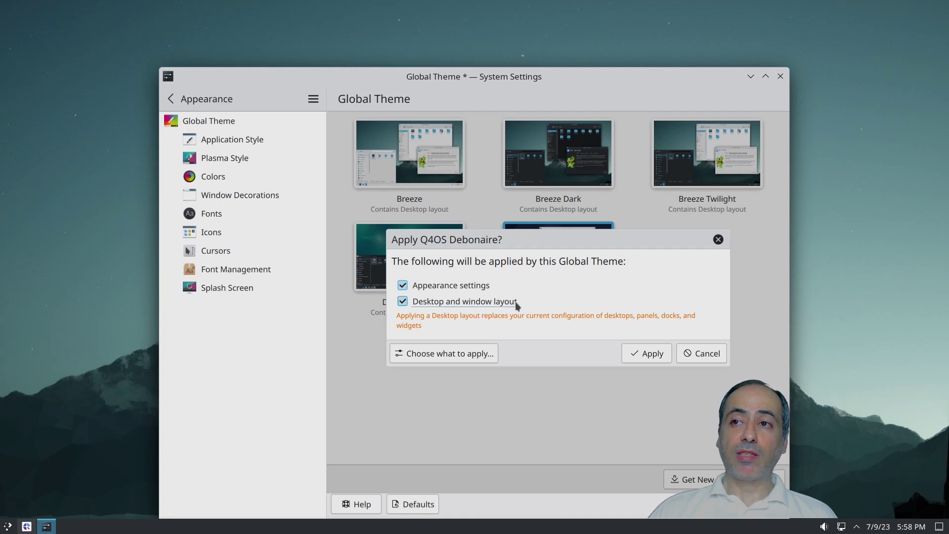
pyautogui.click(645, 353)
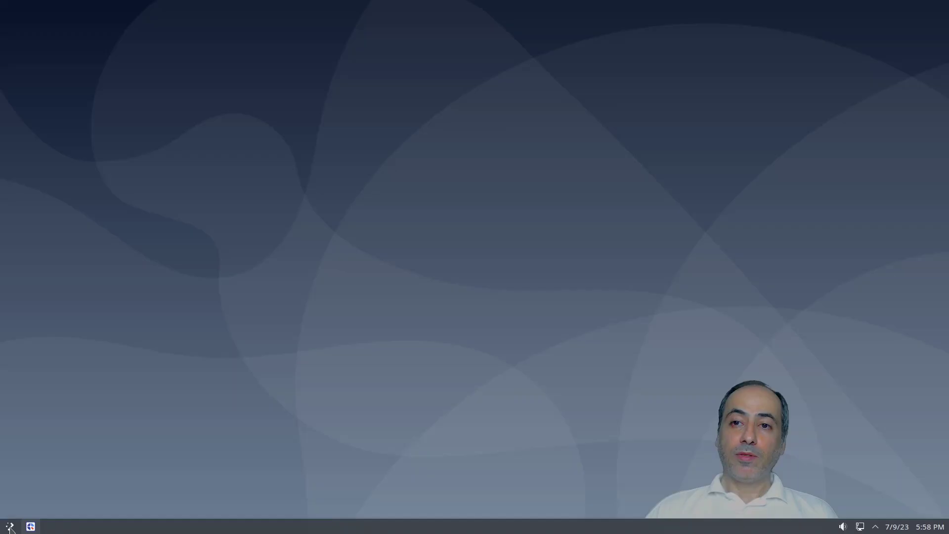
pyautogui.click(10, 528)
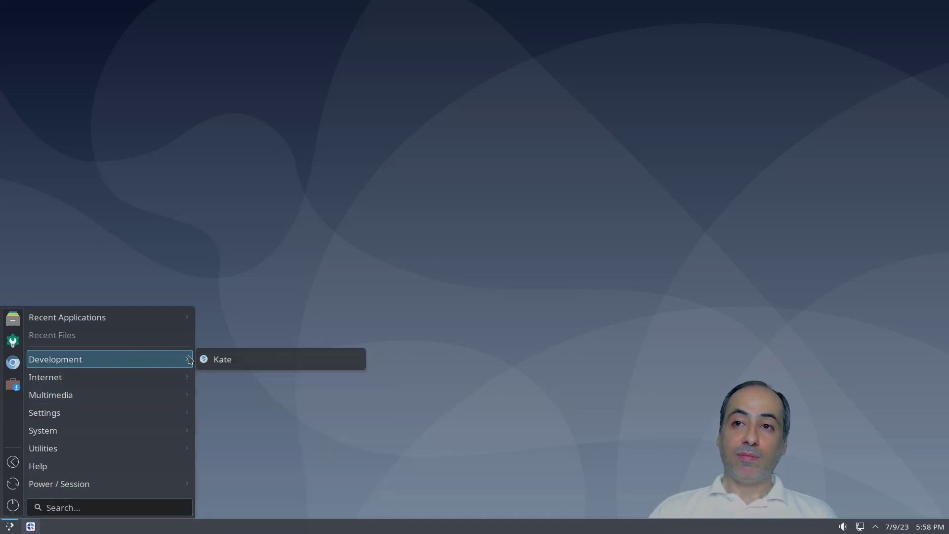
pyautogui.click(245, 367)
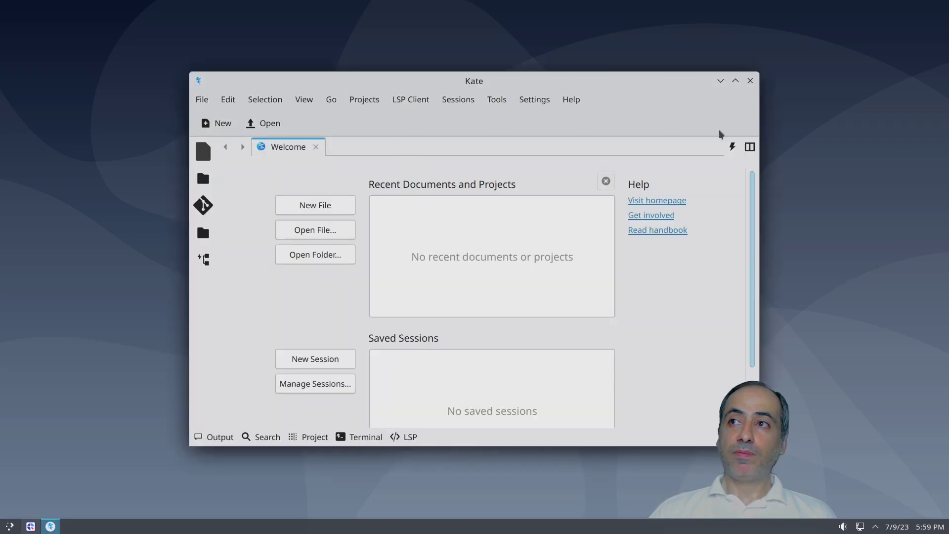
pyautogui.moveTo(520, 85)
pyautogui.mouseDown()
pyautogui.moveTo(343, 88)
pyautogui.moveTo(574, 82)
pyautogui.moveTo(503, 82)
pyautogui.mouseUp()
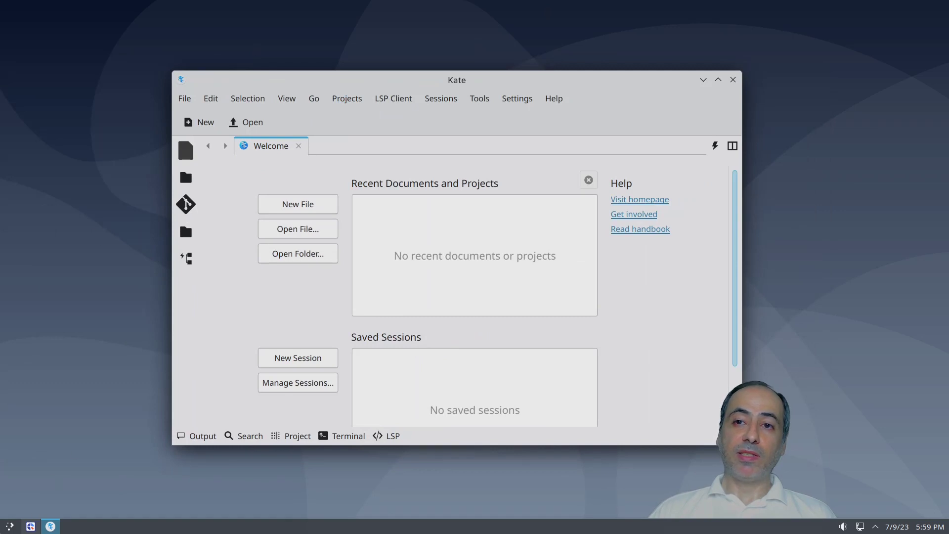
pyautogui.click(9, 526)
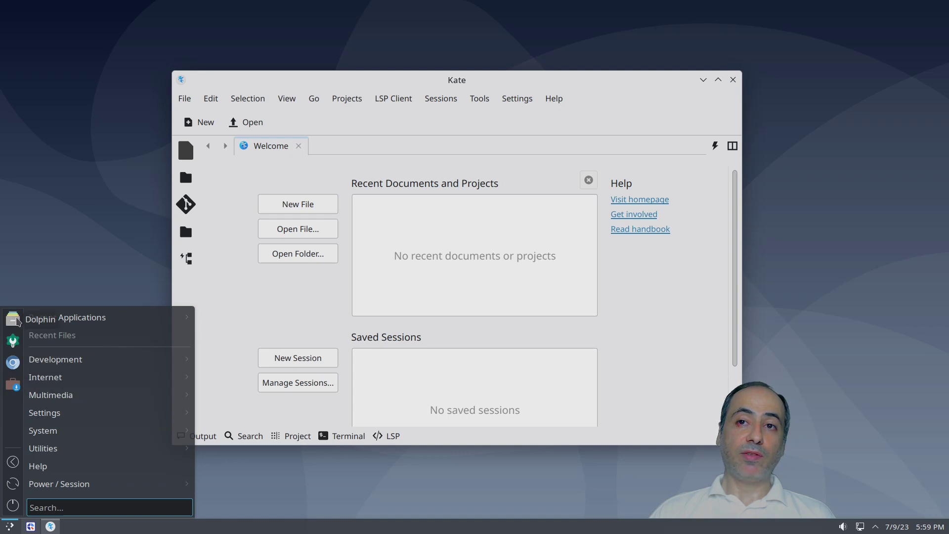
pyautogui.click(13, 318)
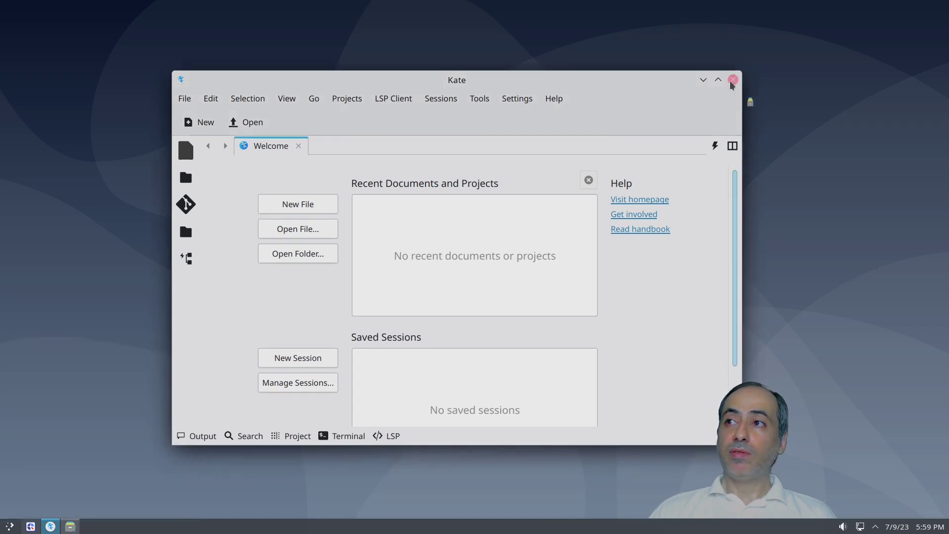
pyautogui.click(733, 80)
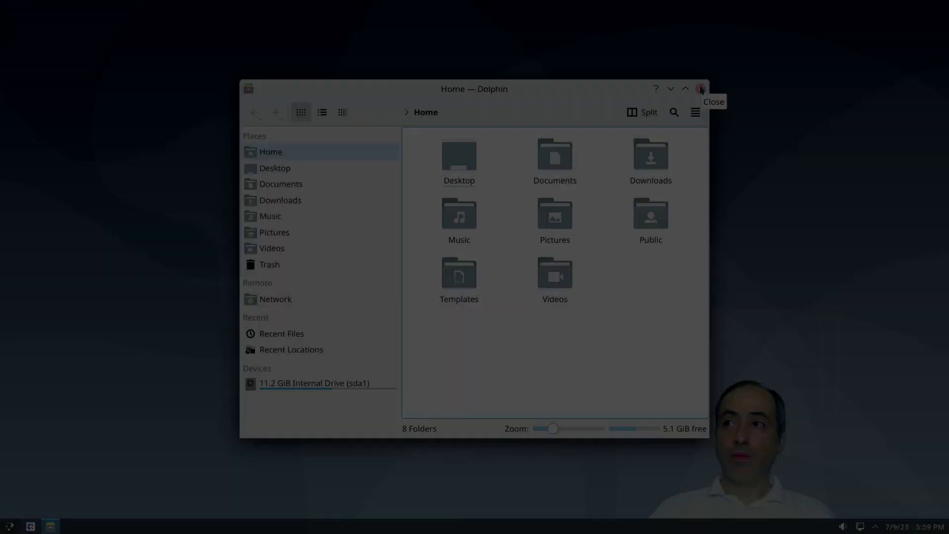
pyautogui.click(699, 89)
pyautogui.click(10, 526)
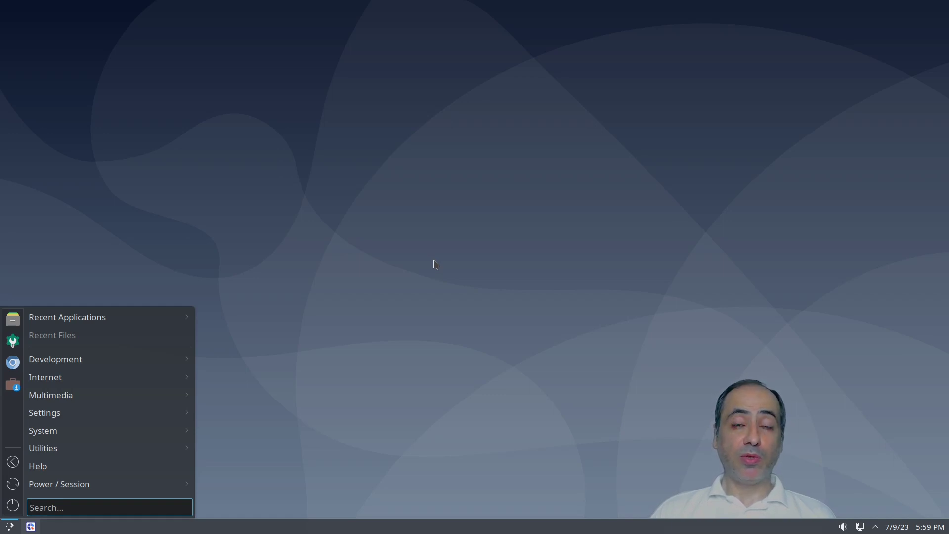
pyautogui.click(317, 144)
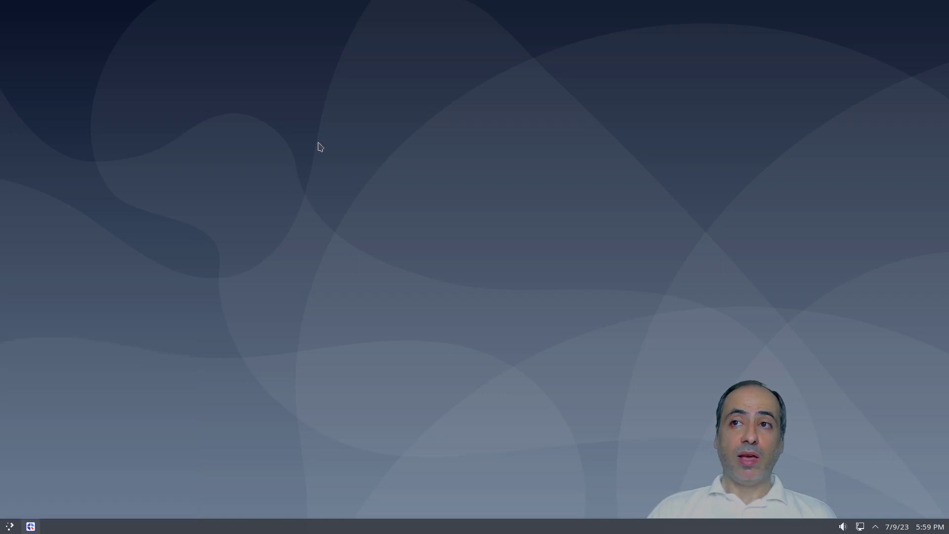
# Step: Set the Moonlight Lock Screen image as wallpaper in the Configure Desktop and Wallpaper settings
pyautogui.rightClick(319, 143)
pyautogui.click(405, 153)
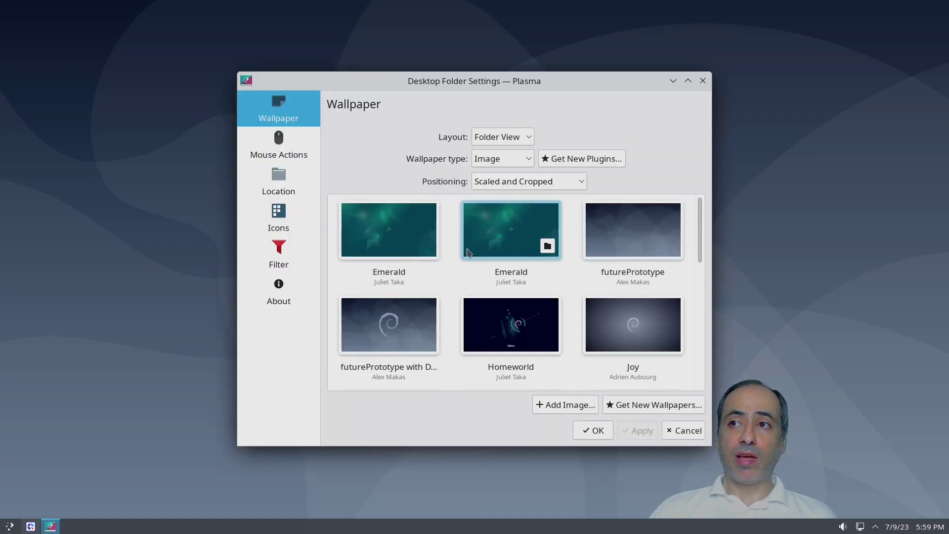
pyautogui.scroll(-4, 554, 239)
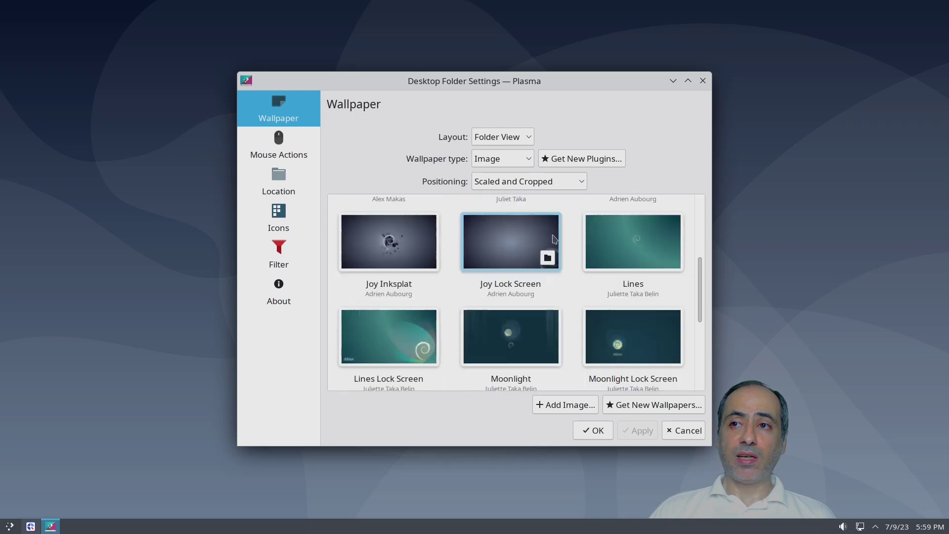
pyautogui.scroll(-4, 554, 239)
pyautogui.scroll(2, 554, 239)
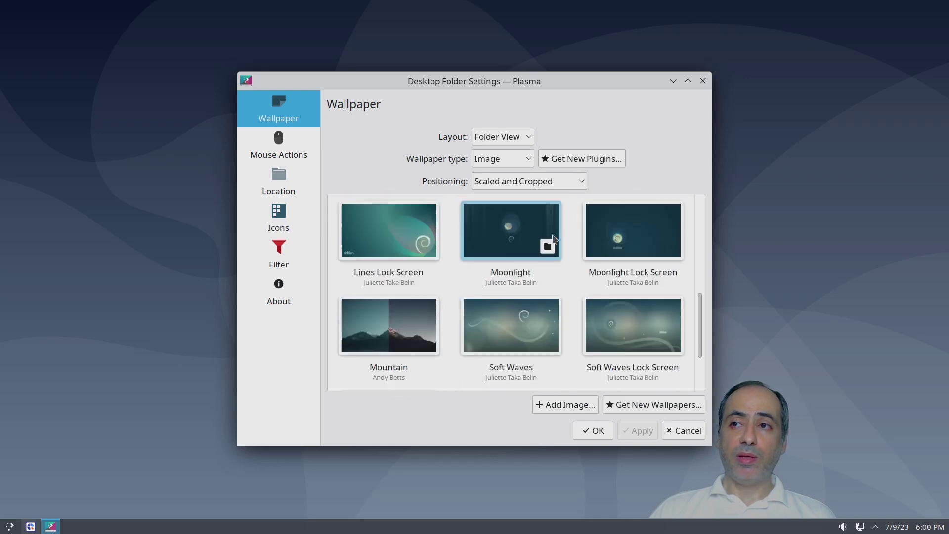
pyautogui.scroll(-1, 555, 239)
pyautogui.scroll(2, 512, 289)
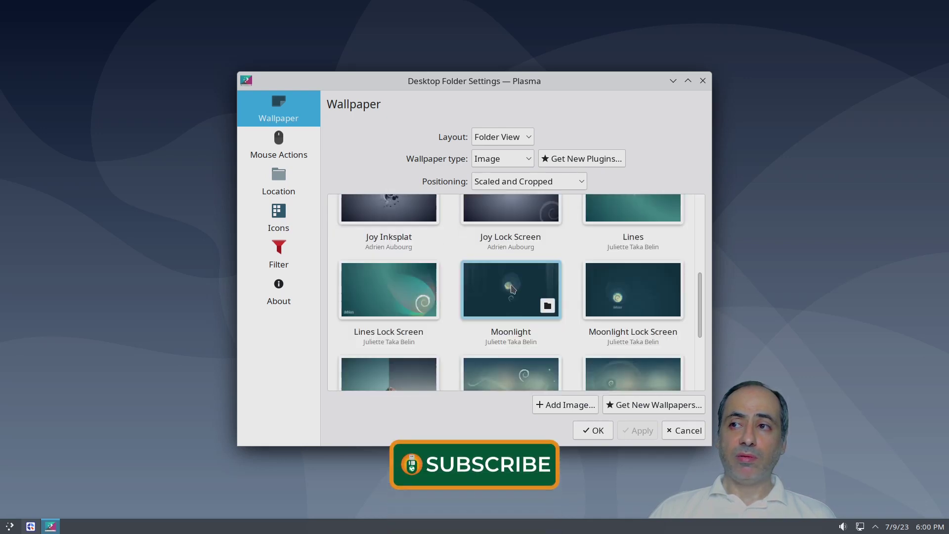
pyautogui.click(596, 293)
pyautogui.click(639, 431)
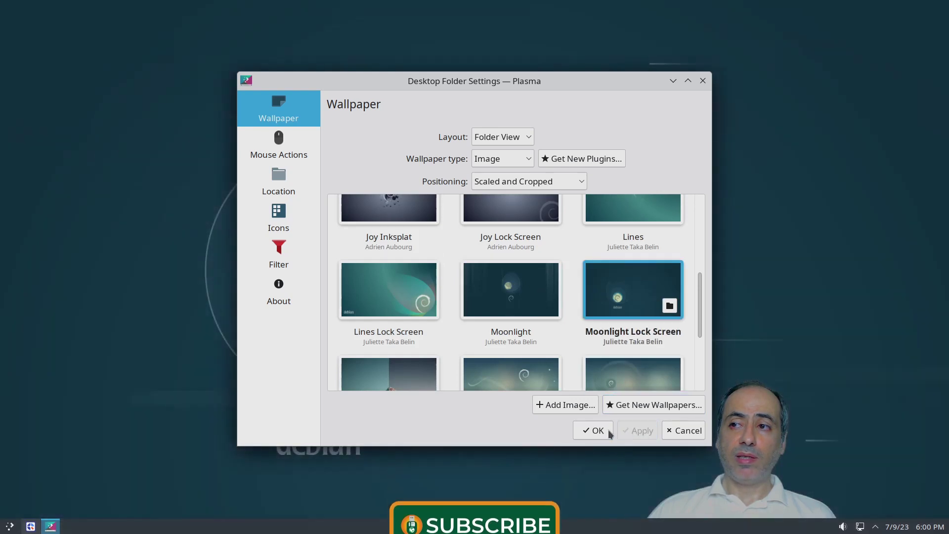
pyautogui.click(595, 430)
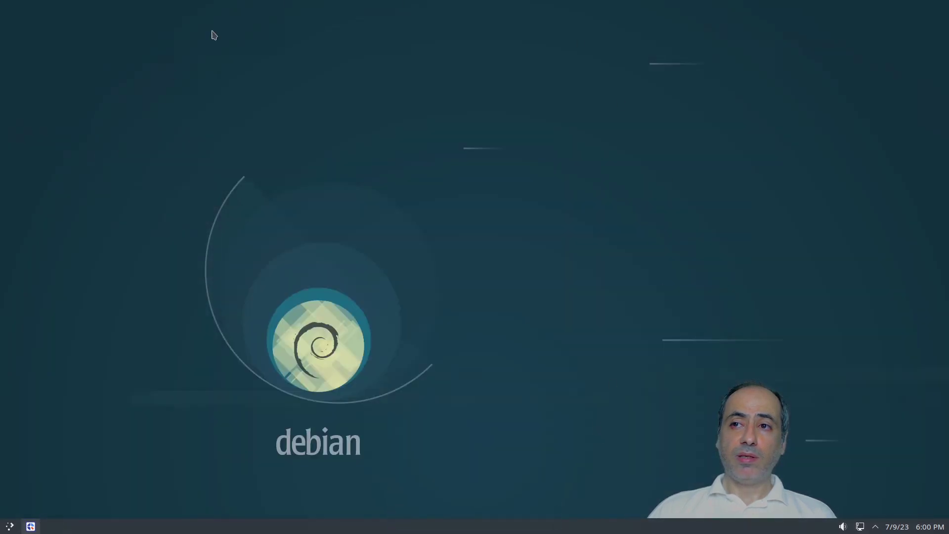